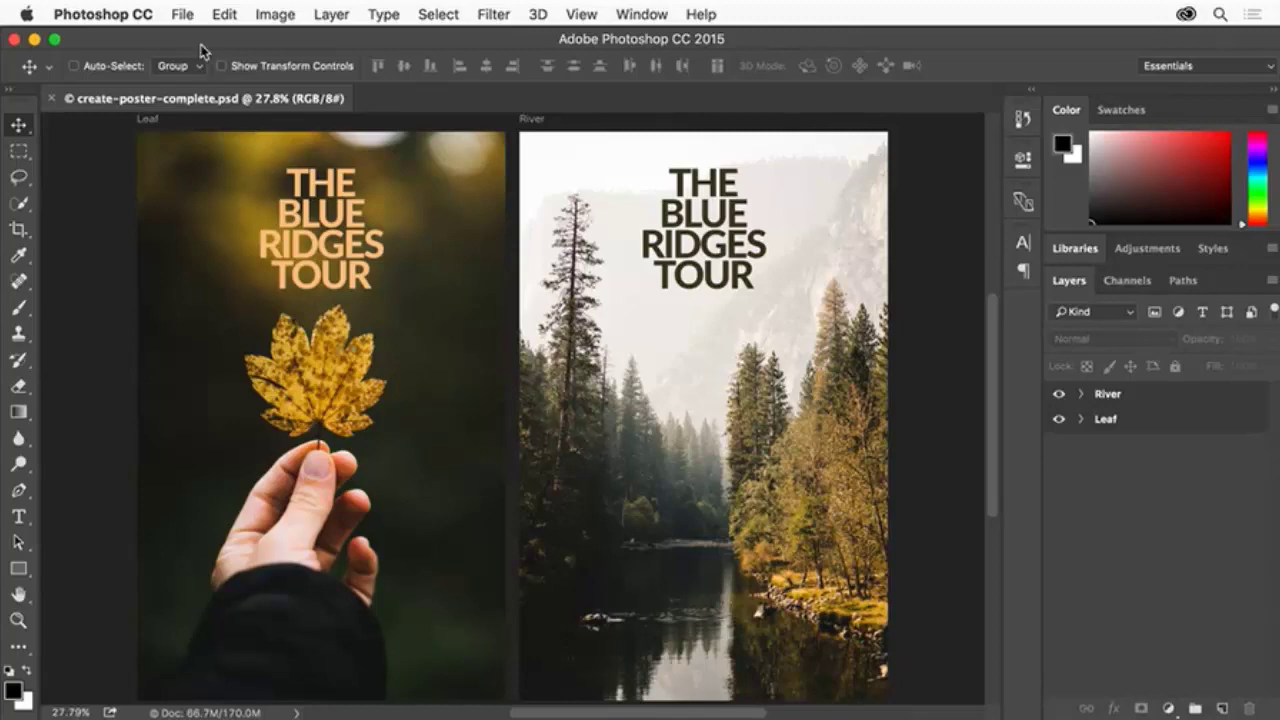
# Open Washington-leaf.jpg from the Desktop as a new document
pyautogui.click(184, 14)
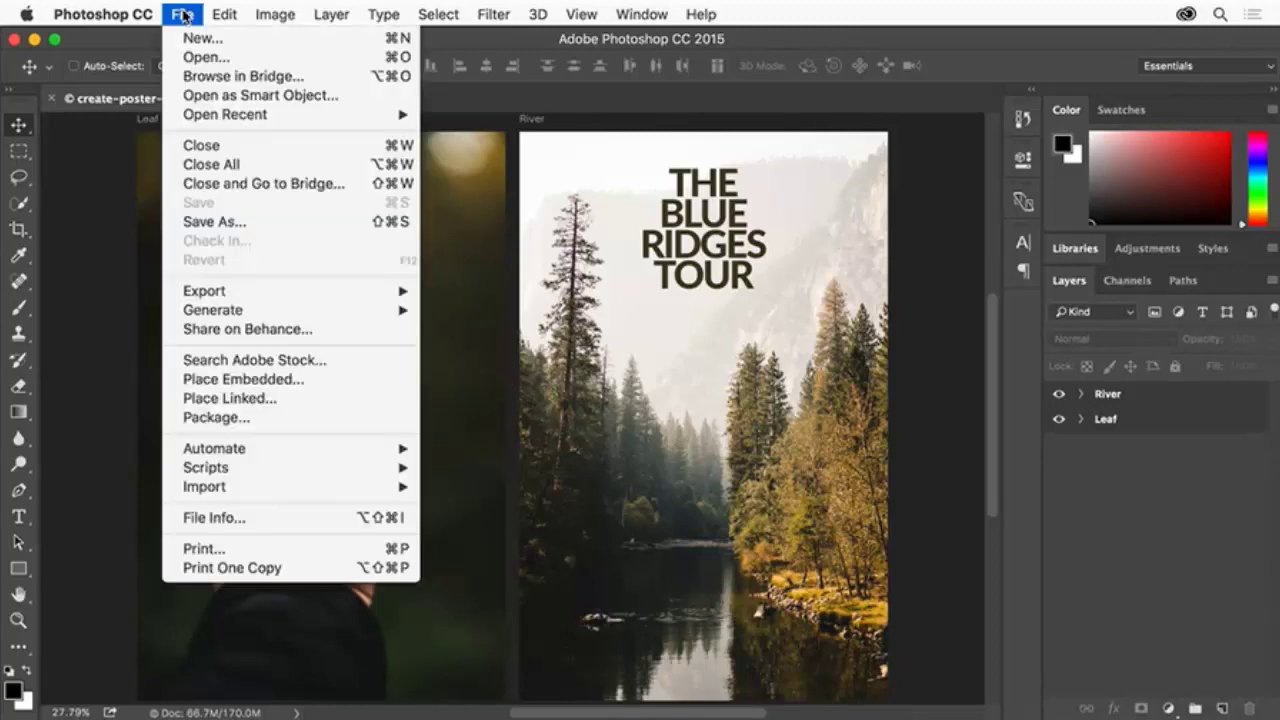
pyautogui.click(207, 58)
pyautogui.click(434, 208)
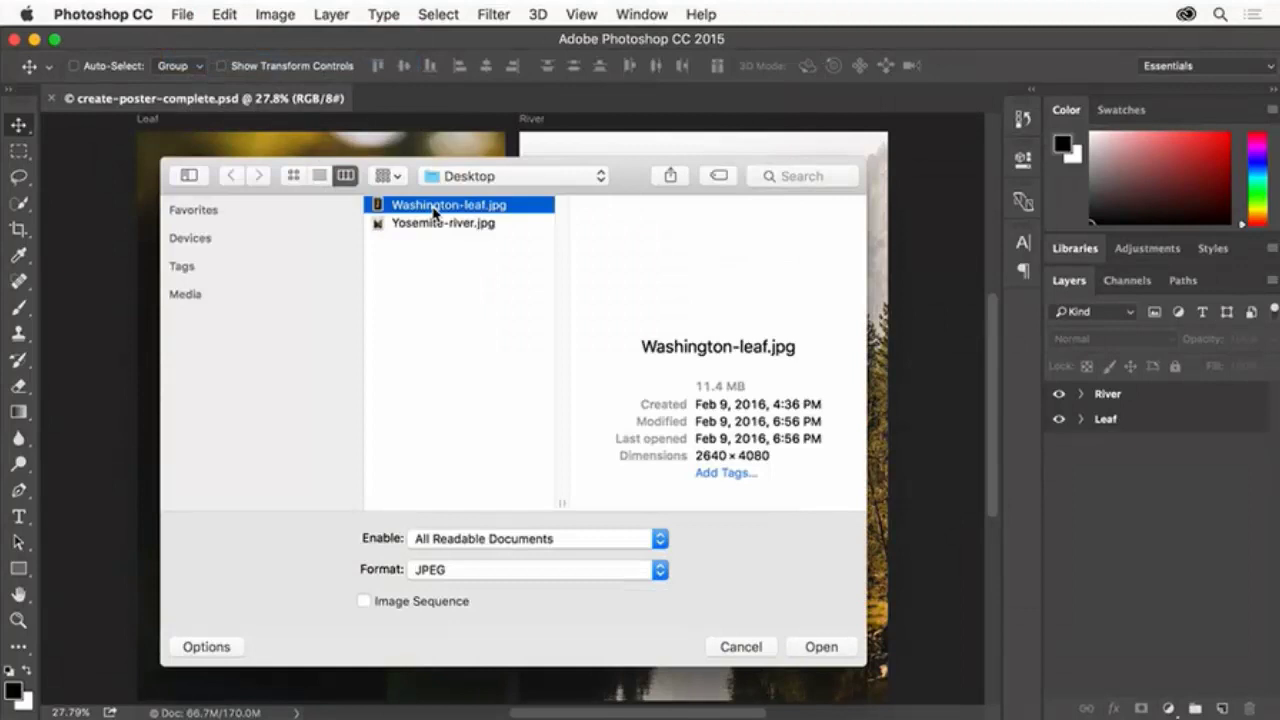
pyautogui.click(836, 651)
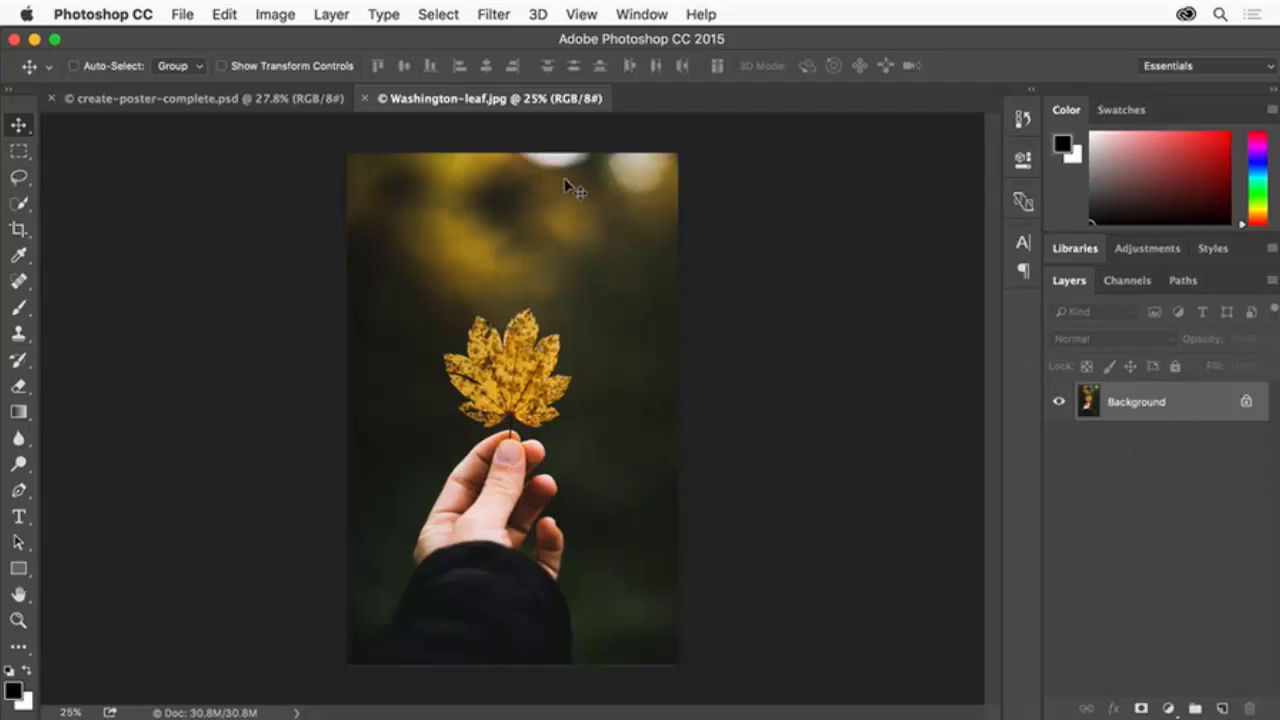
# Convert the leaf photo layer into an artboard named 'Leaf'
pyautogui.click(331, 14)
pyautogui.moveTo(342, 38)
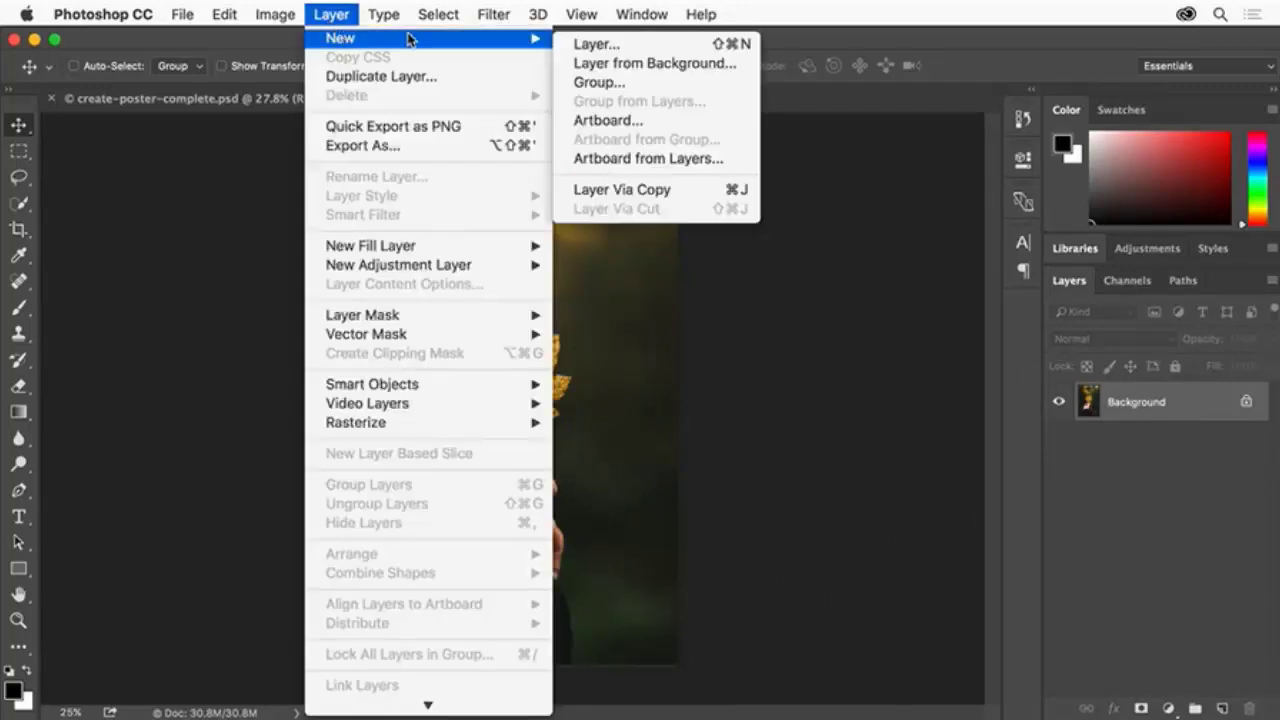
pyautogui.click(672, 158)
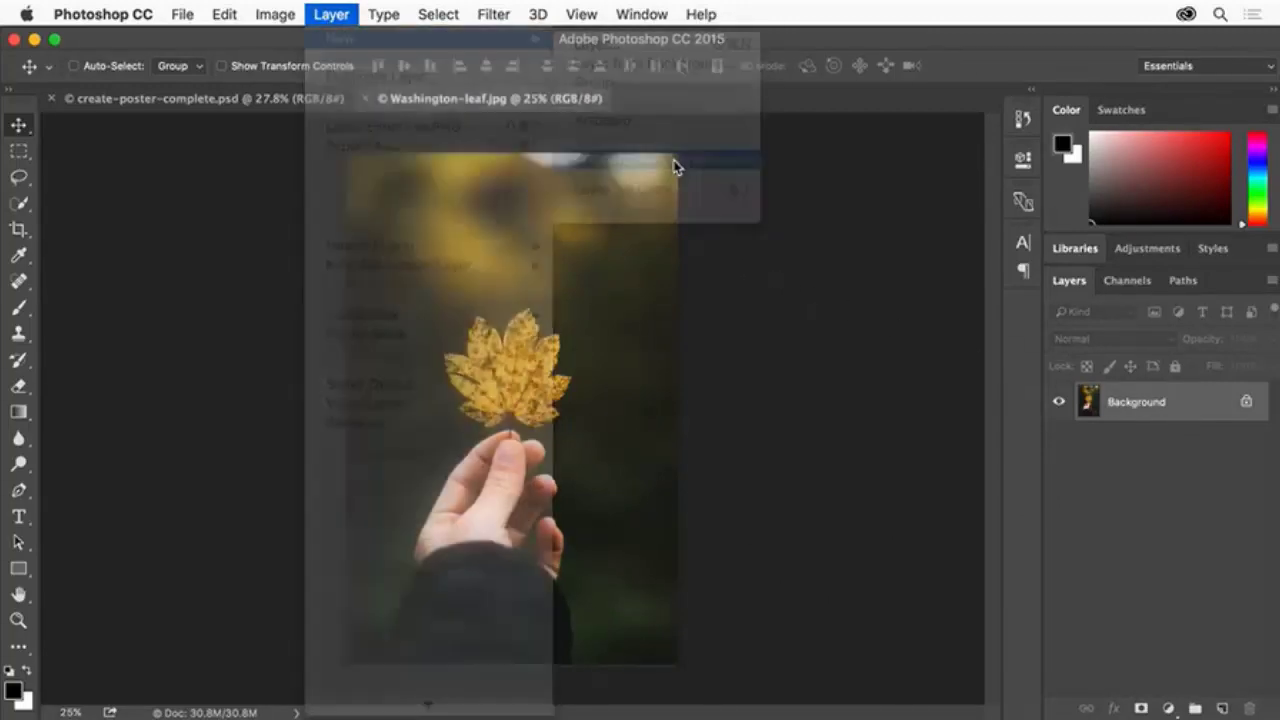
pyautogui.write('Leaf')
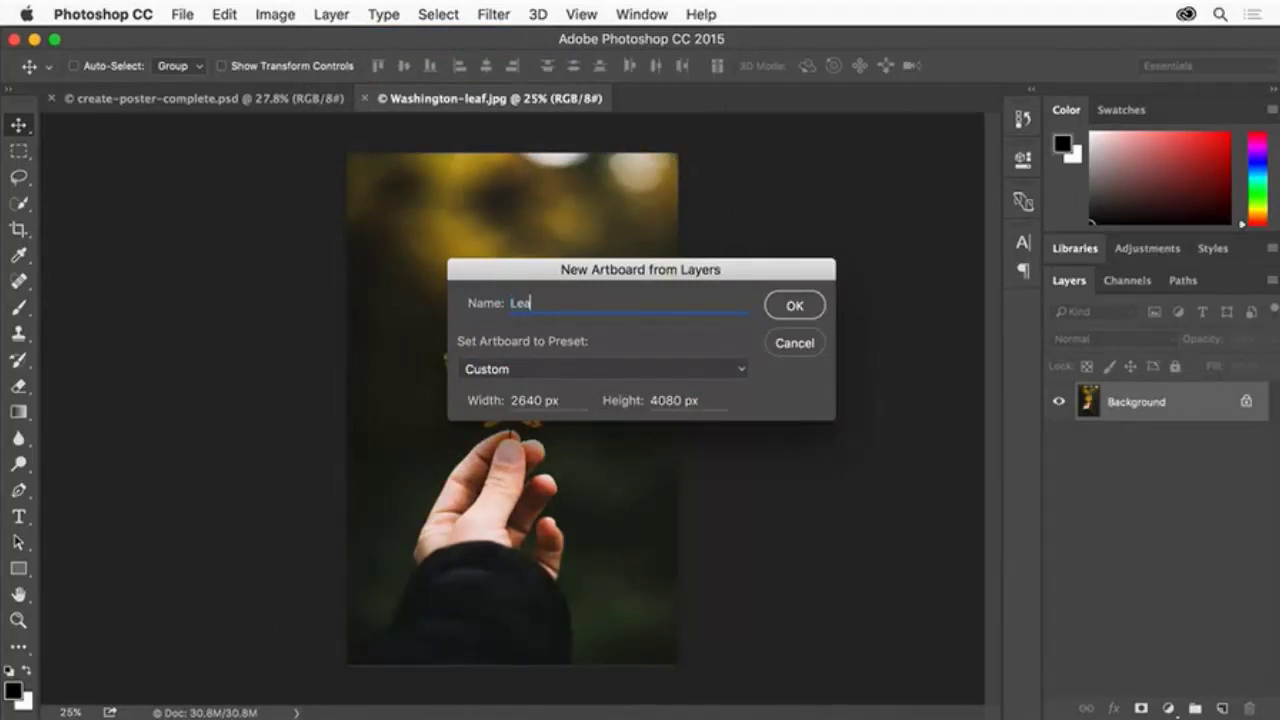
pyautogui.click(800, 305)
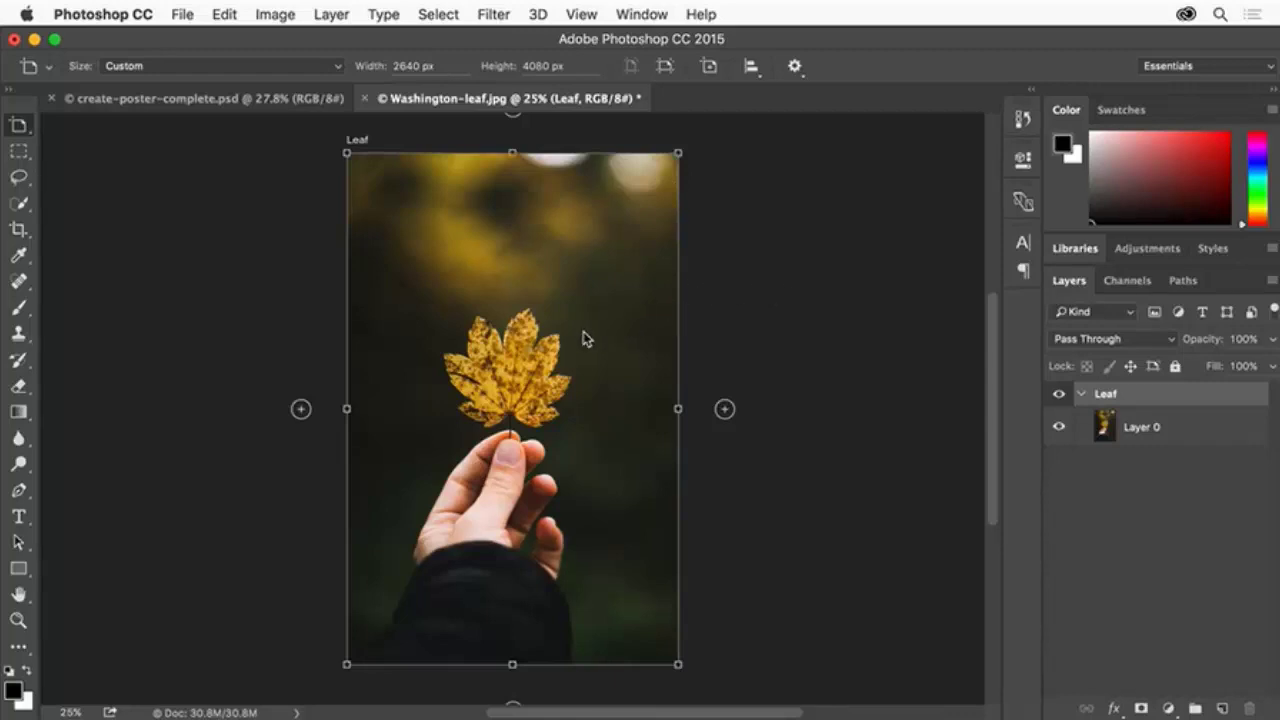
# Choose the Type tool with a 275 pt font size
pyautogui.click(17, 518)
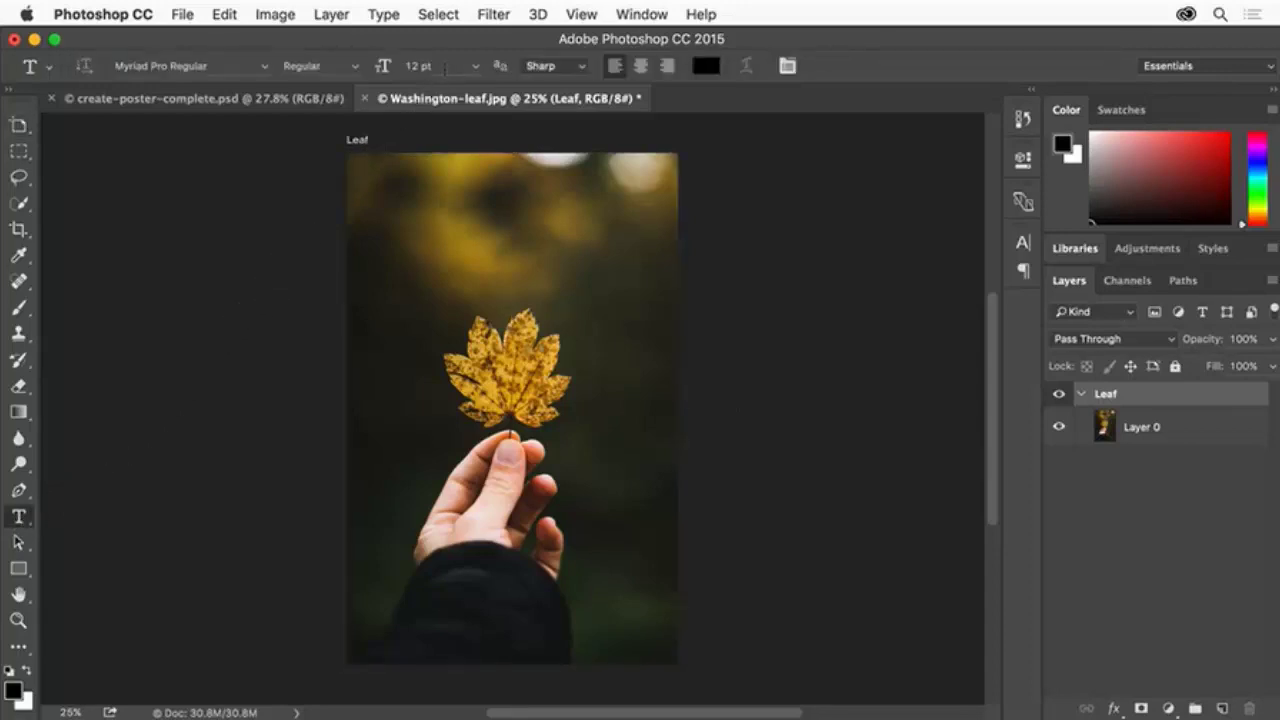
pyautogui.click(431, 66)
pyautogui.write('275')
pyautogui.press('Return')
# Type 'THE BLUE RIDGES TOUR' above the leaf, one word per line
pyautogui.click(452, 235)
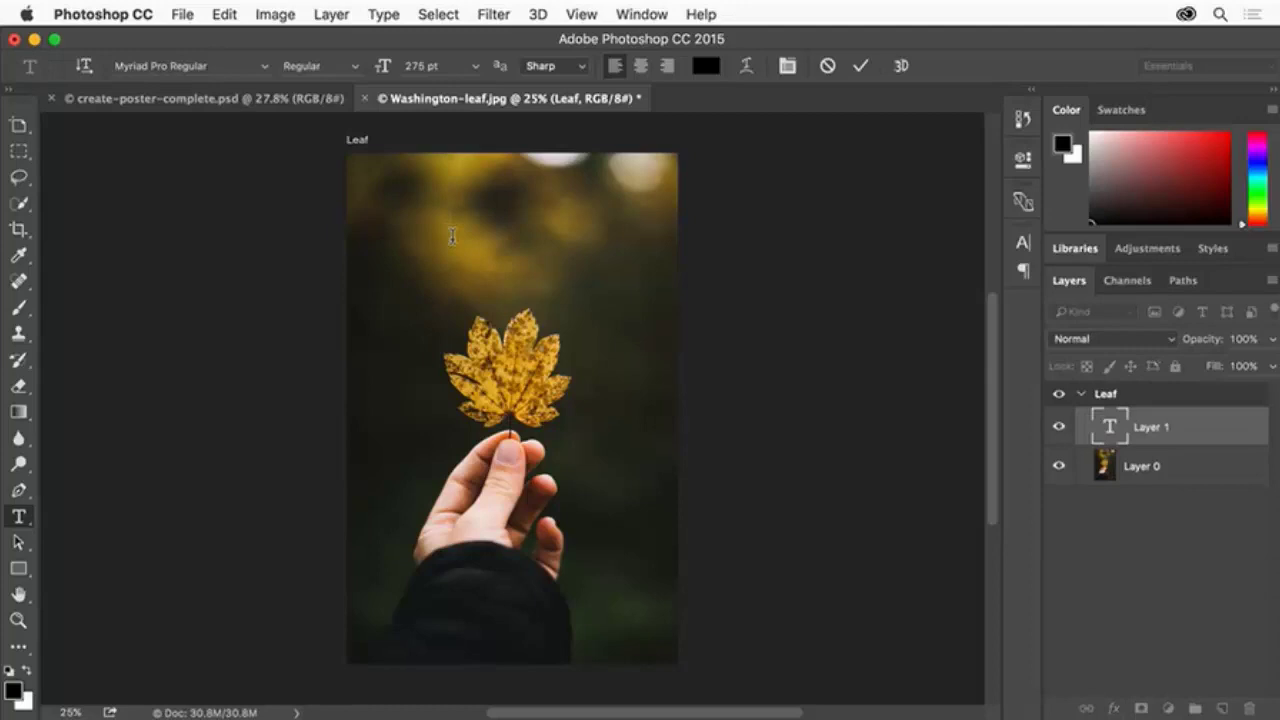
pyautogui.write('THE')
pyautogui.press('Return')
pyautogui.write('BLUE')
pyautogui.press('Return')
pyautogui.write('RIDGES')
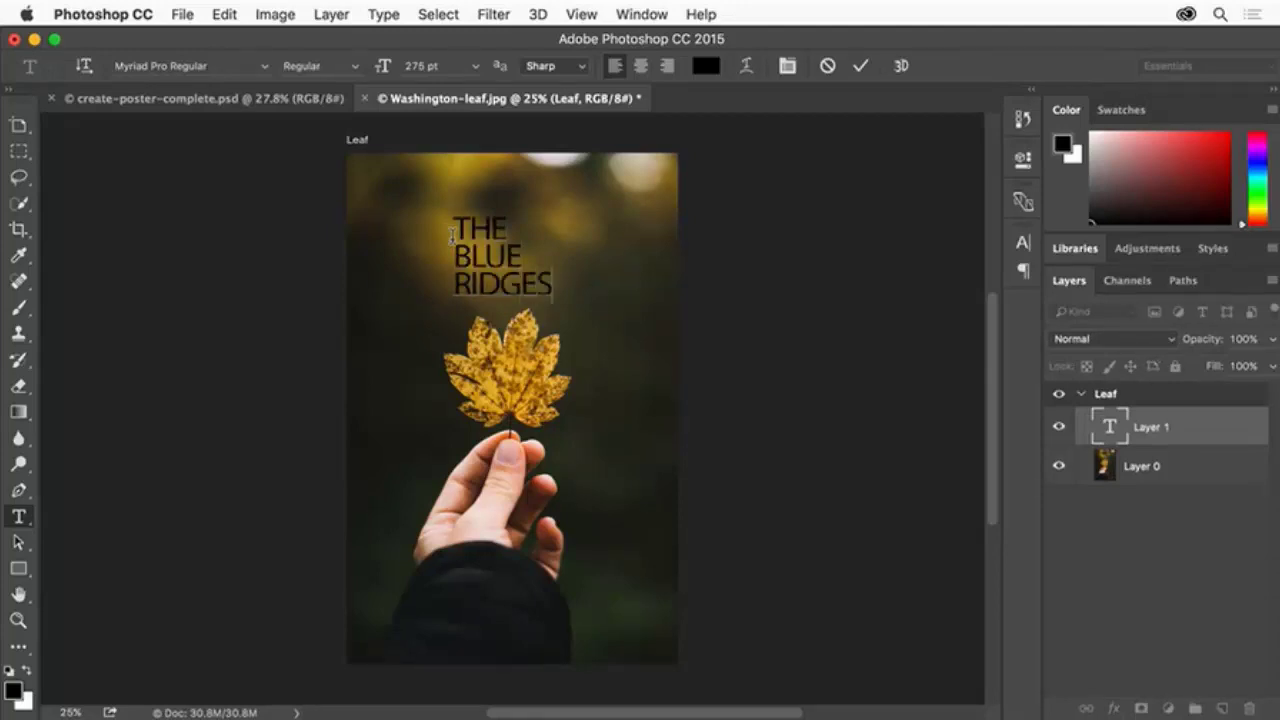
pyautogui.press('Return')
pyautogui.write('TOUR')
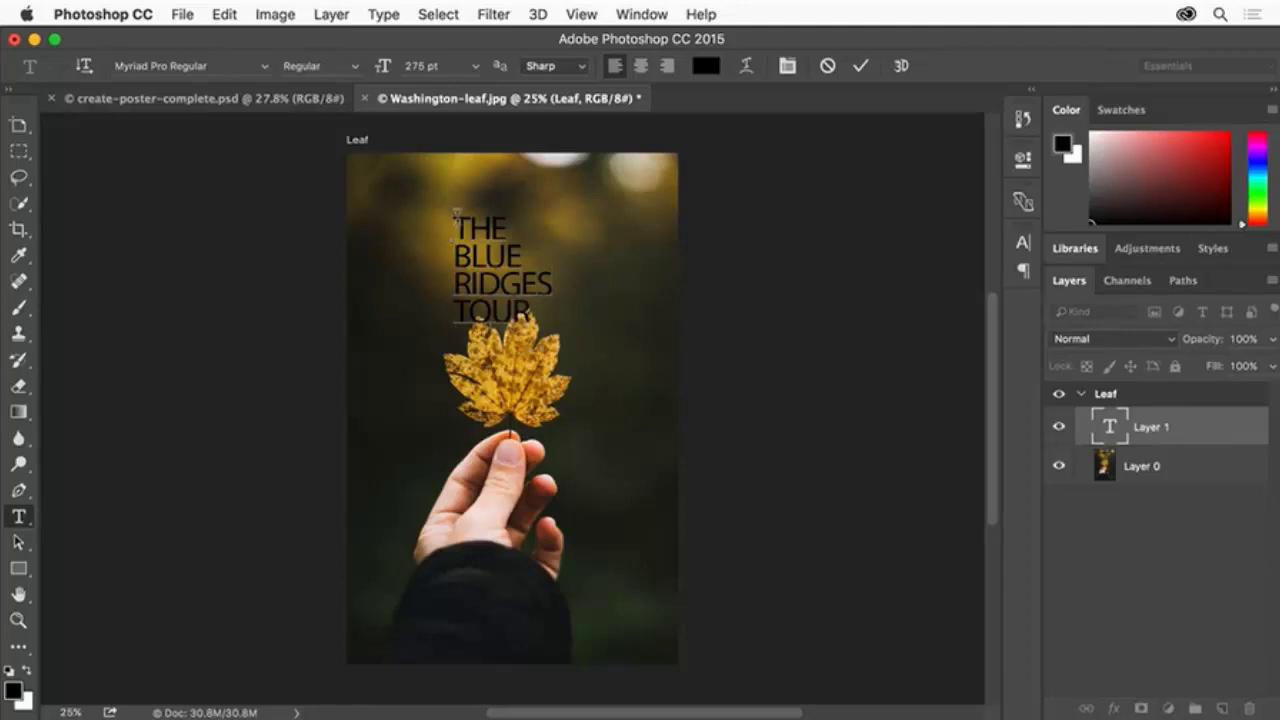
# Centre-align all four title lines and set them in Lato Heavy
pyautogui.moveTo(455, 214); pyautogui.dragTo(521, 338)
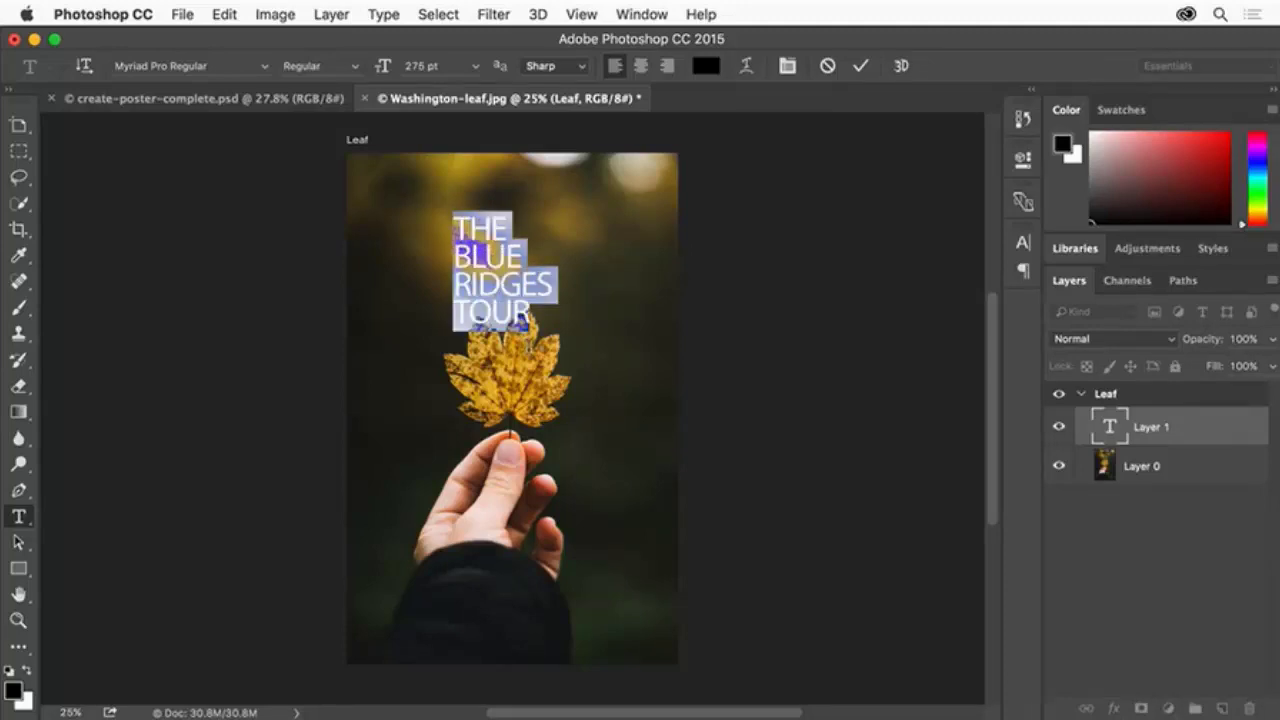
pyautogui.click(641, 66)
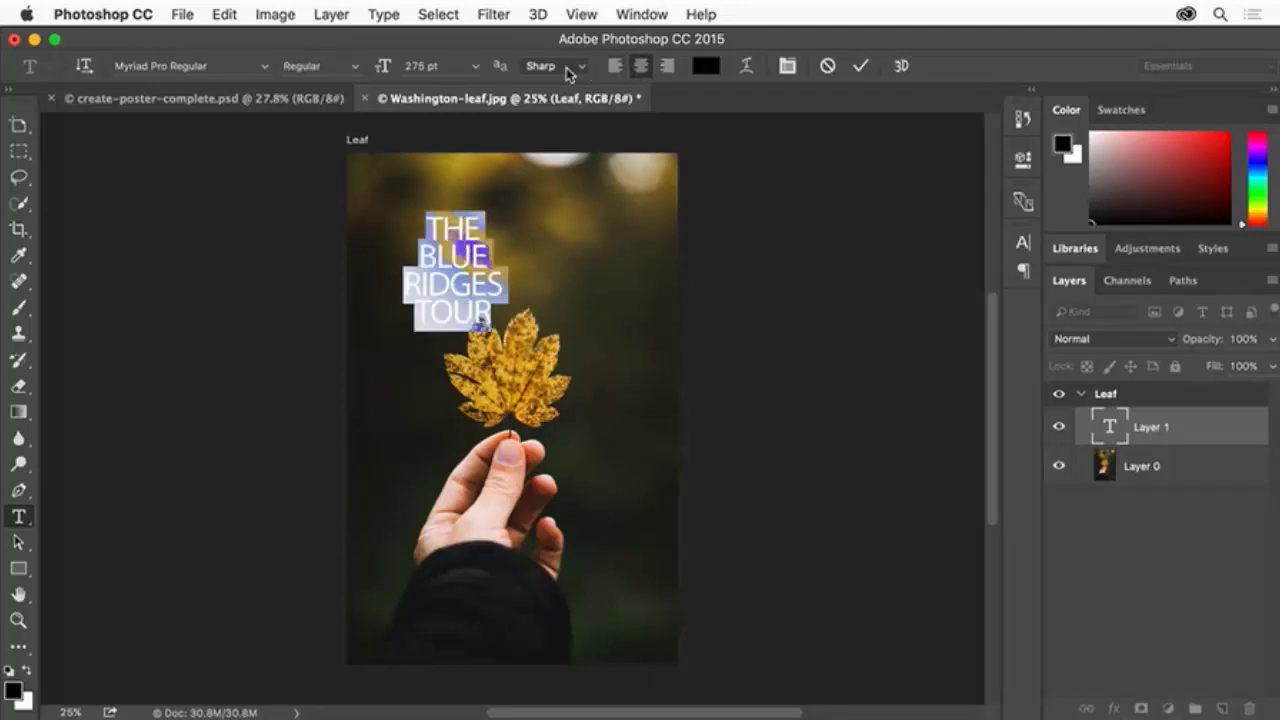
pyautogui.click(260, 67)
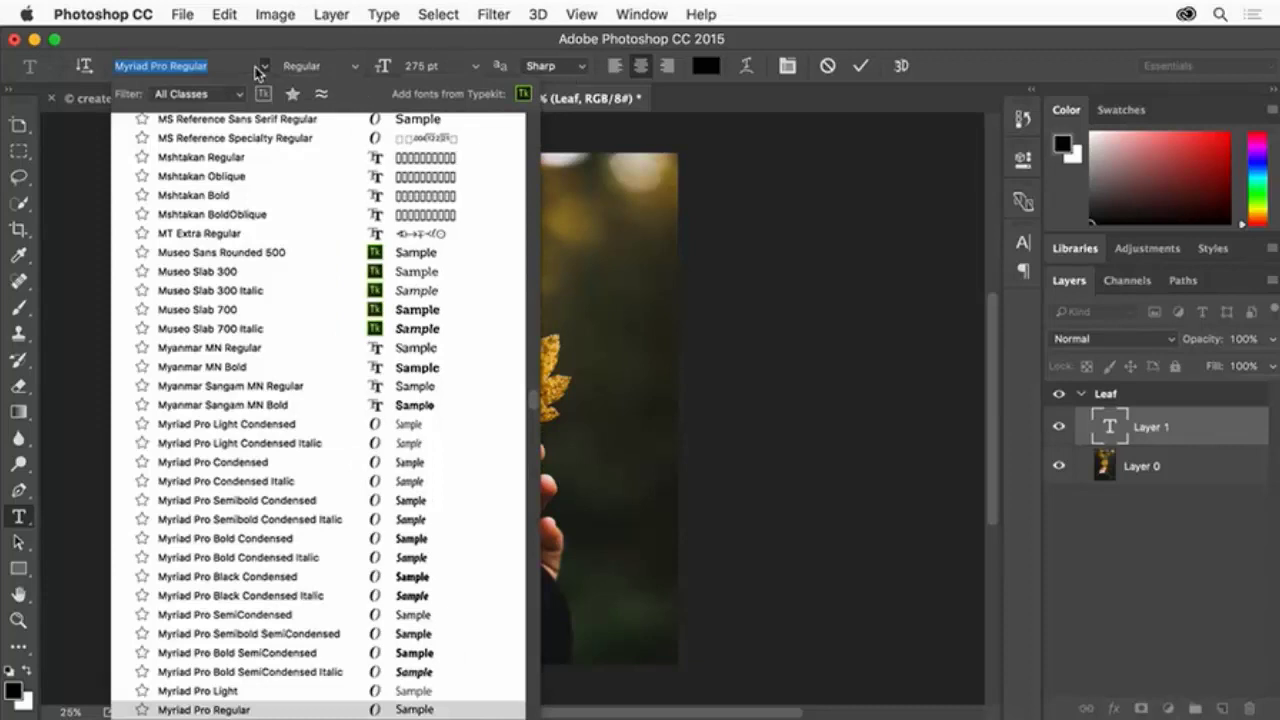
pyautogui.write('lato')
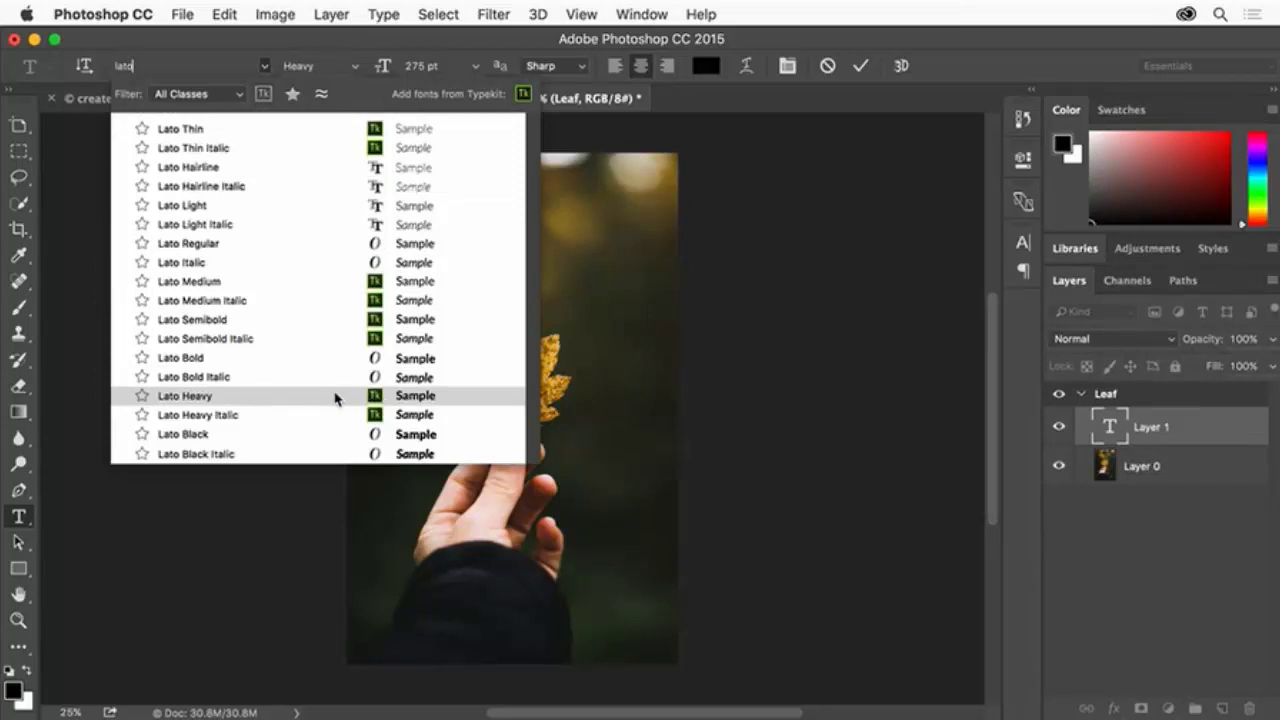
pyautogui.click(335, 396)
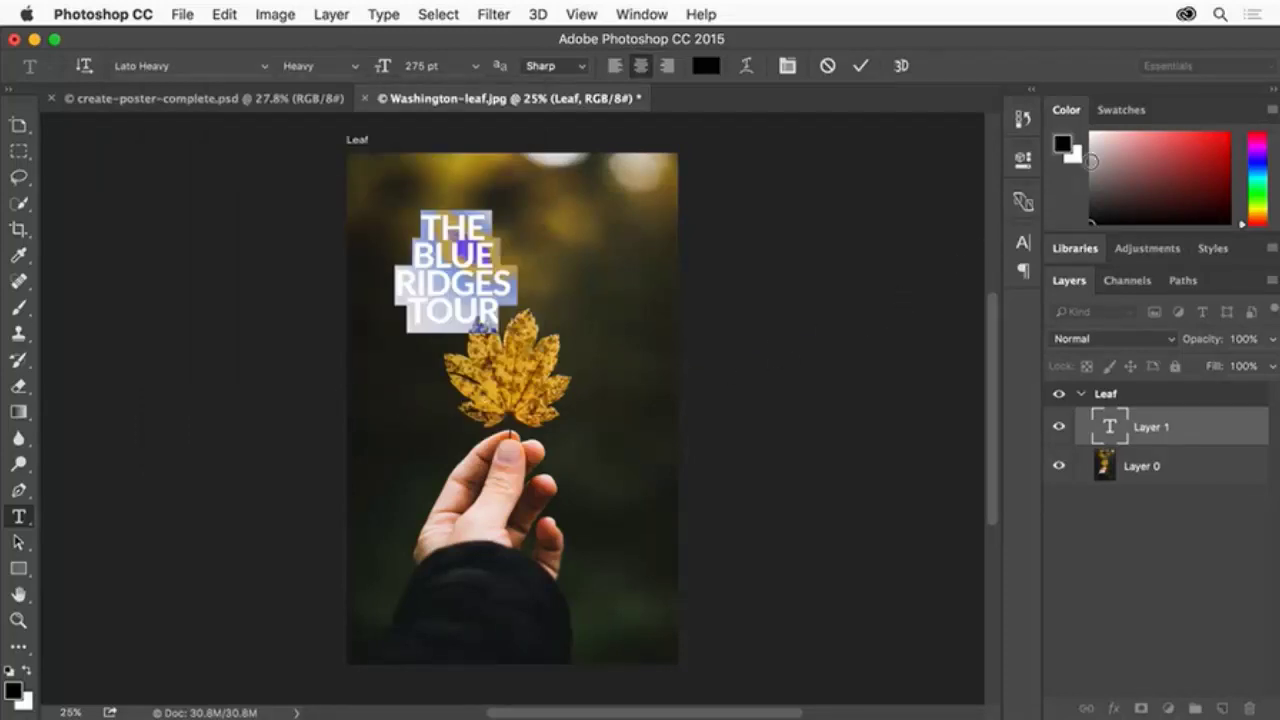
# Colour the title light orange from the swatches and commit the text
pyautogui.click(1134, 118)
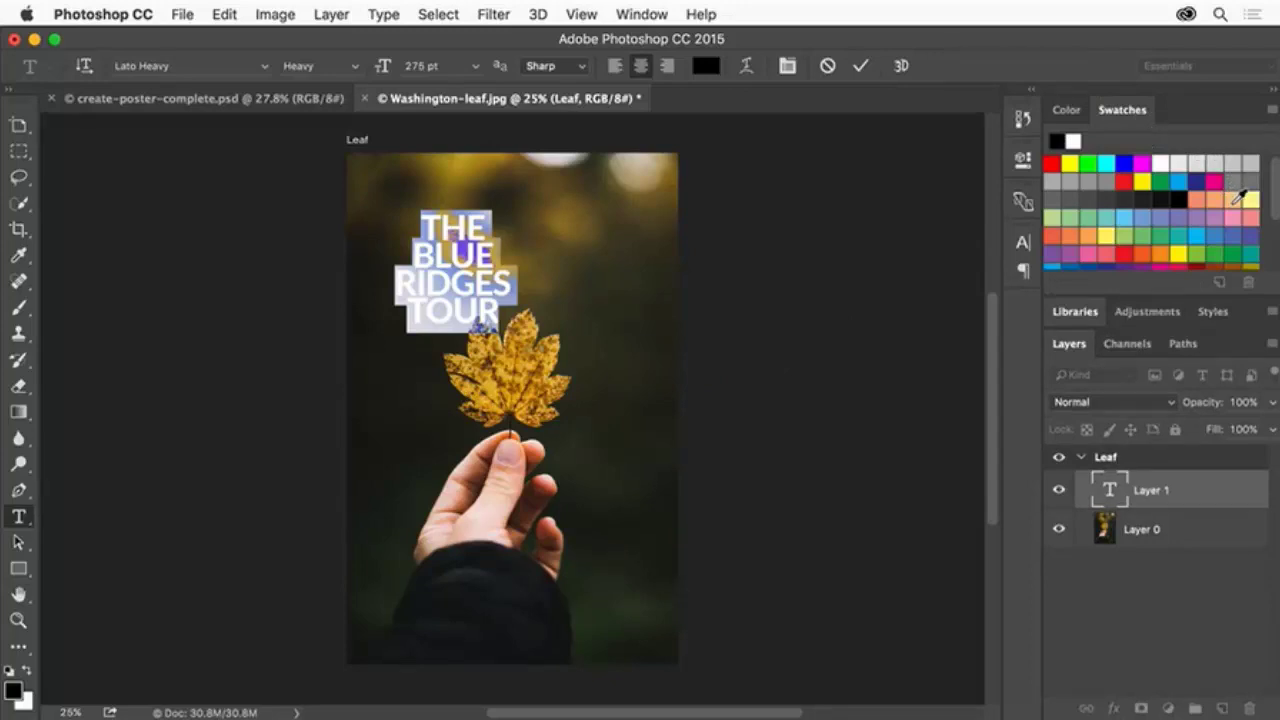
pyautogui.click(1235, 200)
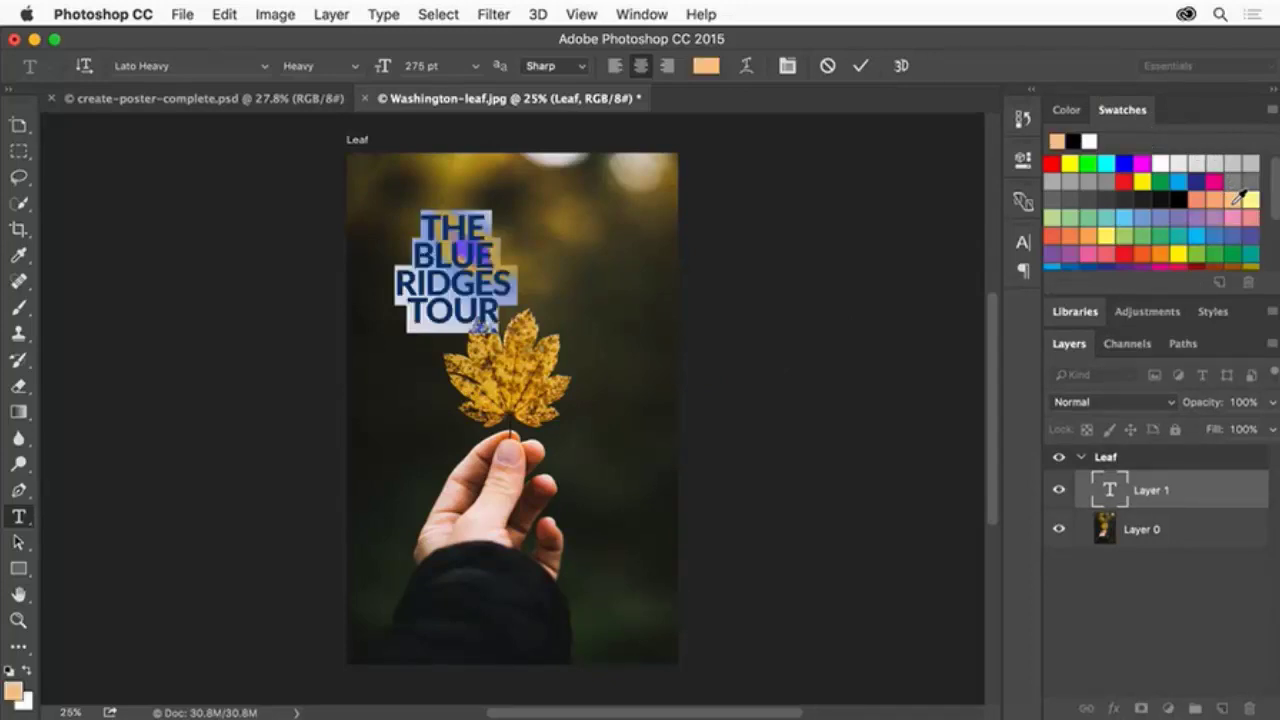
pyautogui.click(860, 66)
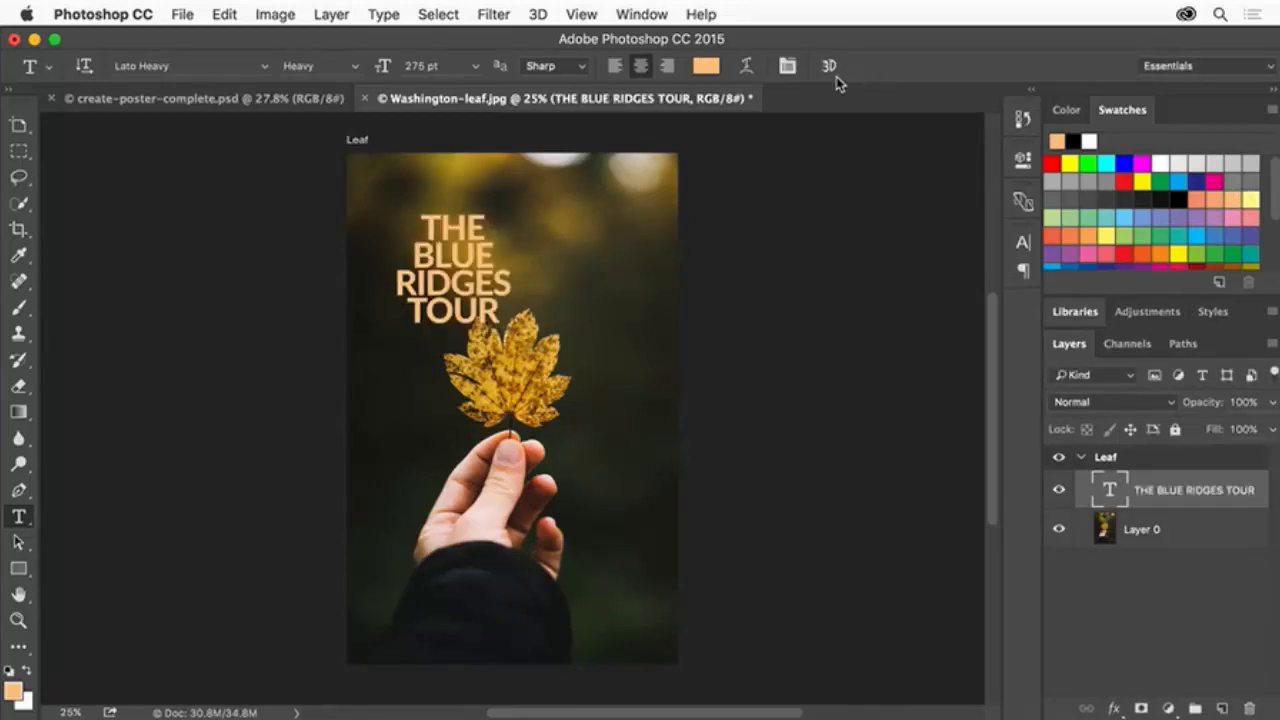
# With the Move Tool, drag the title to the top centre of the Leaf artboard
pyautogui.click(19, 126)
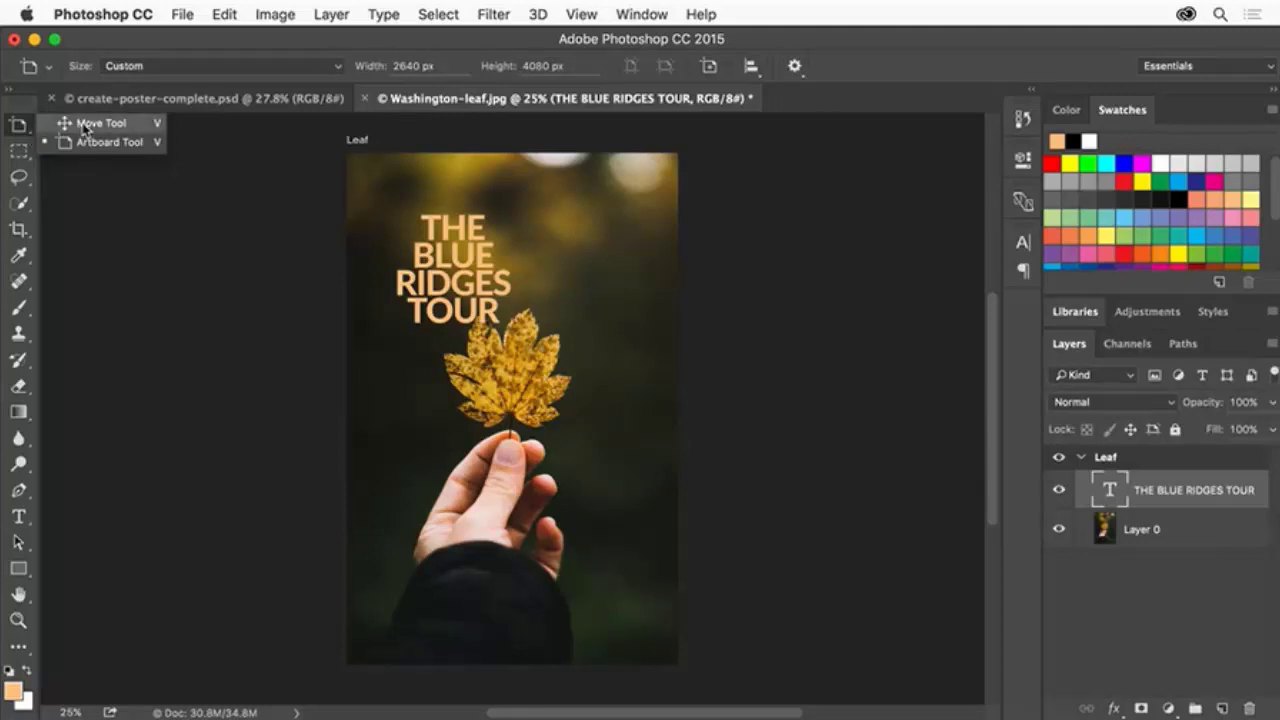
pyautogui.click(85, 126)
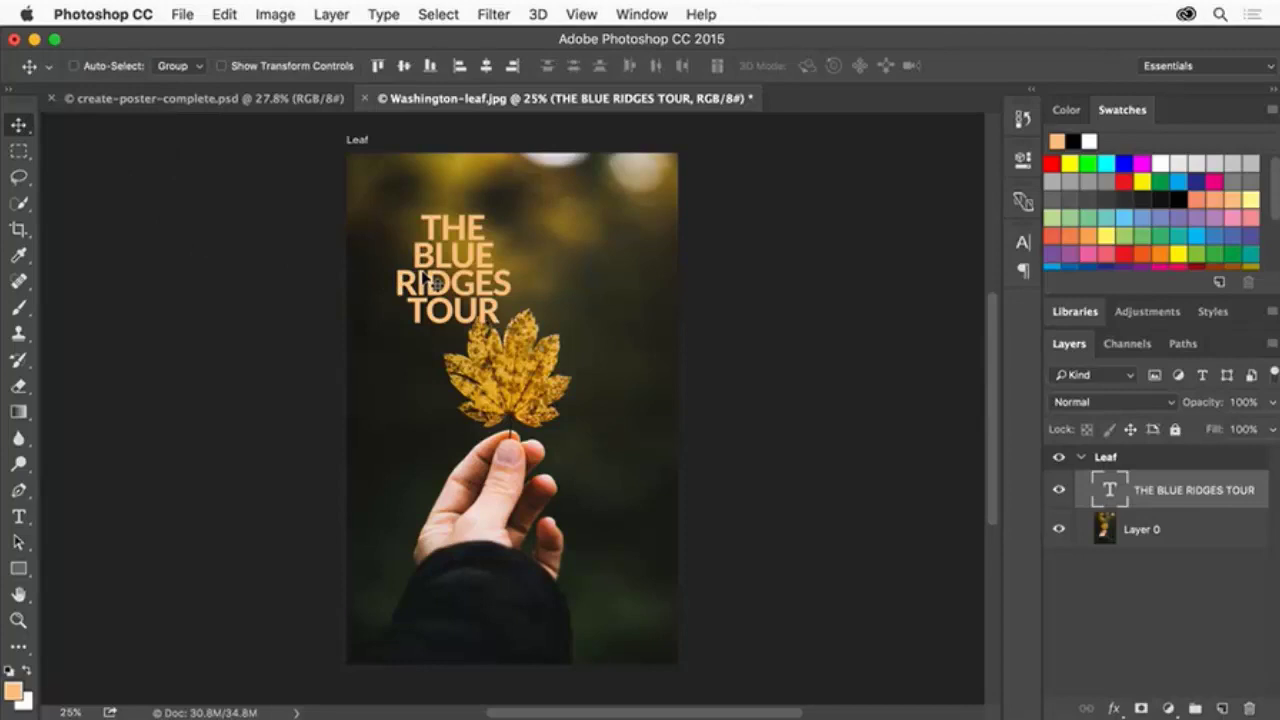
pyautogui.moveTo(428, 280); pyautogui.dragTo(483, 247)
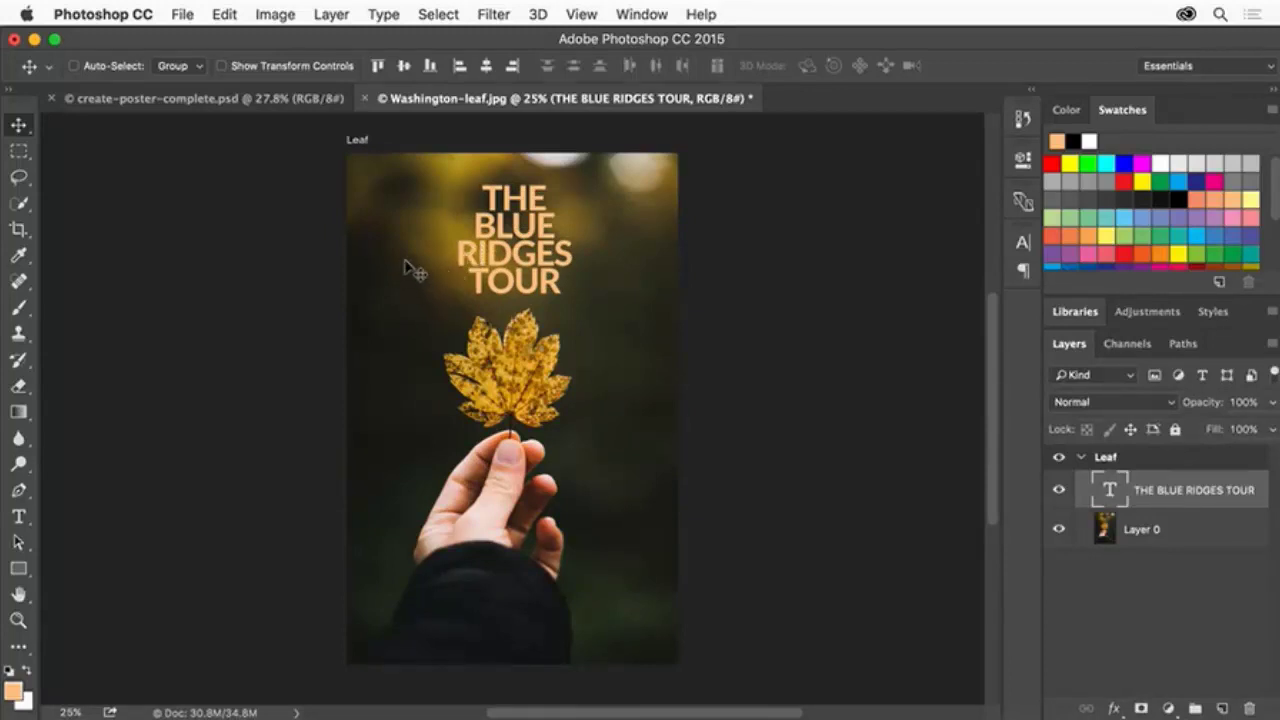
# Duplicate the Leaf artboard as a new artboard named 'River'
pyautogui.click(360, 142)
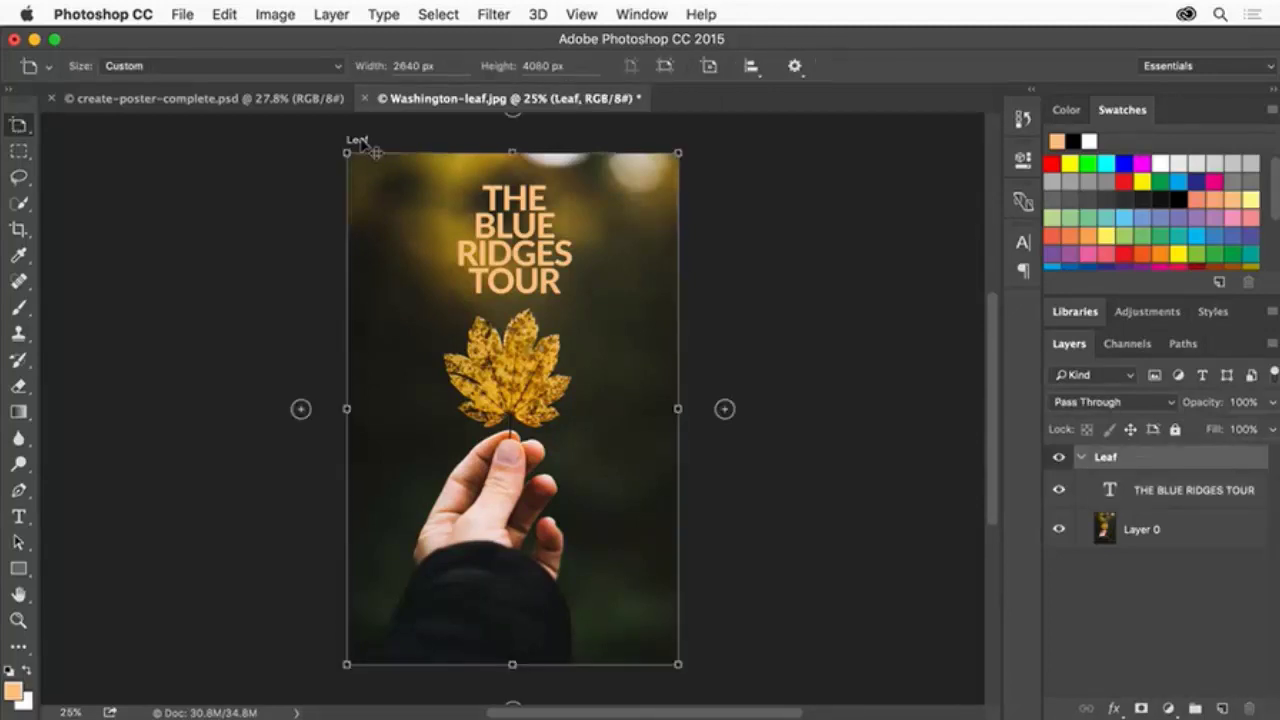
pyautogui.click(342, 14)
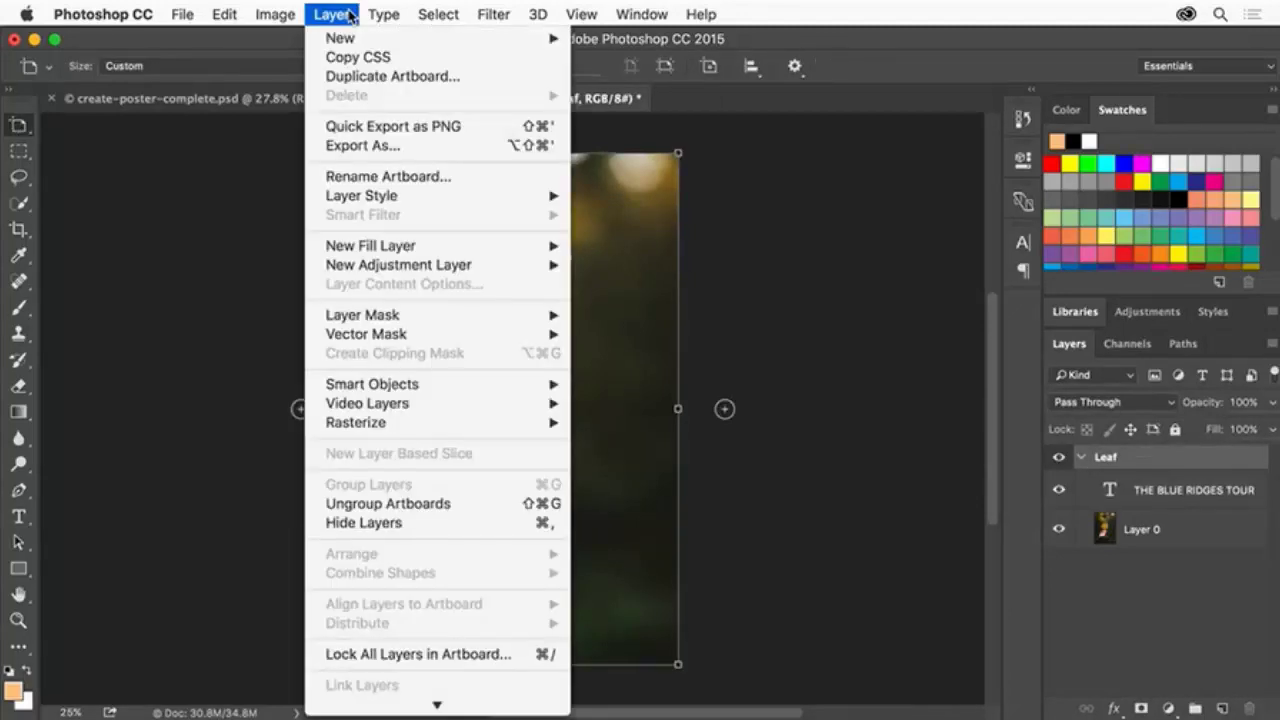
pyautogui.click(375, 77)
pyautogui.write('River')
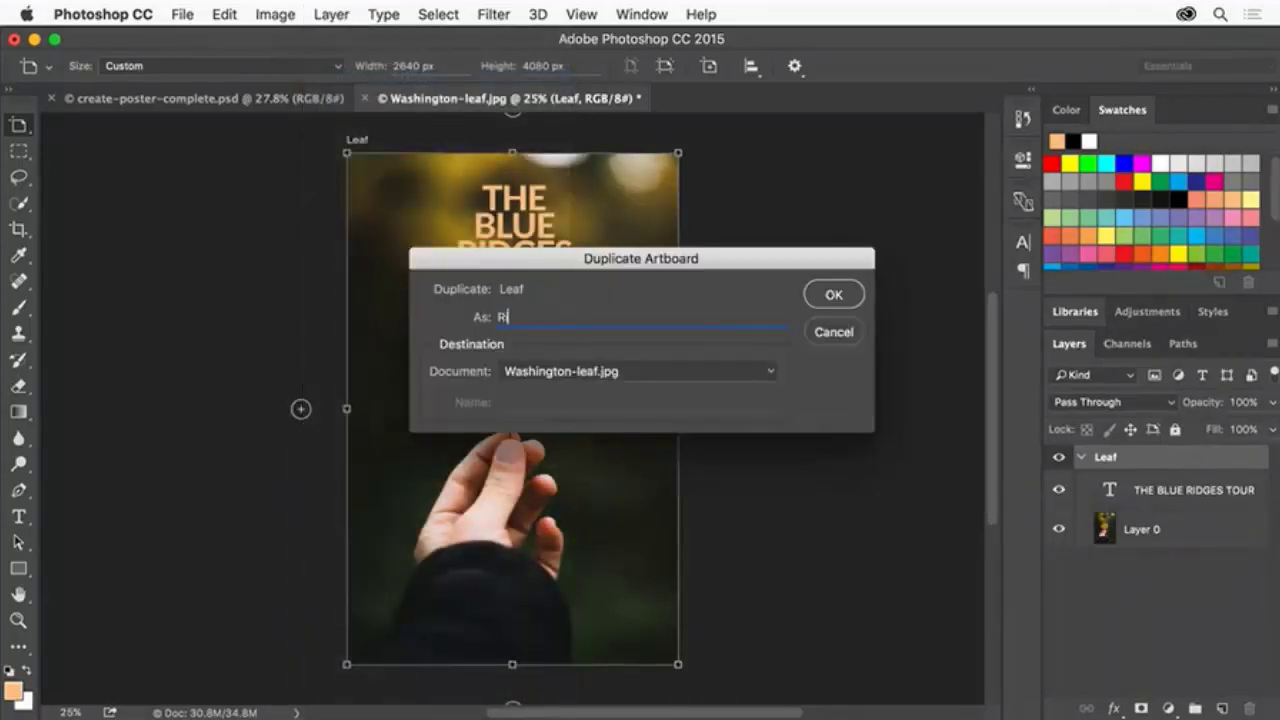
pyautogui.click(835, 298)
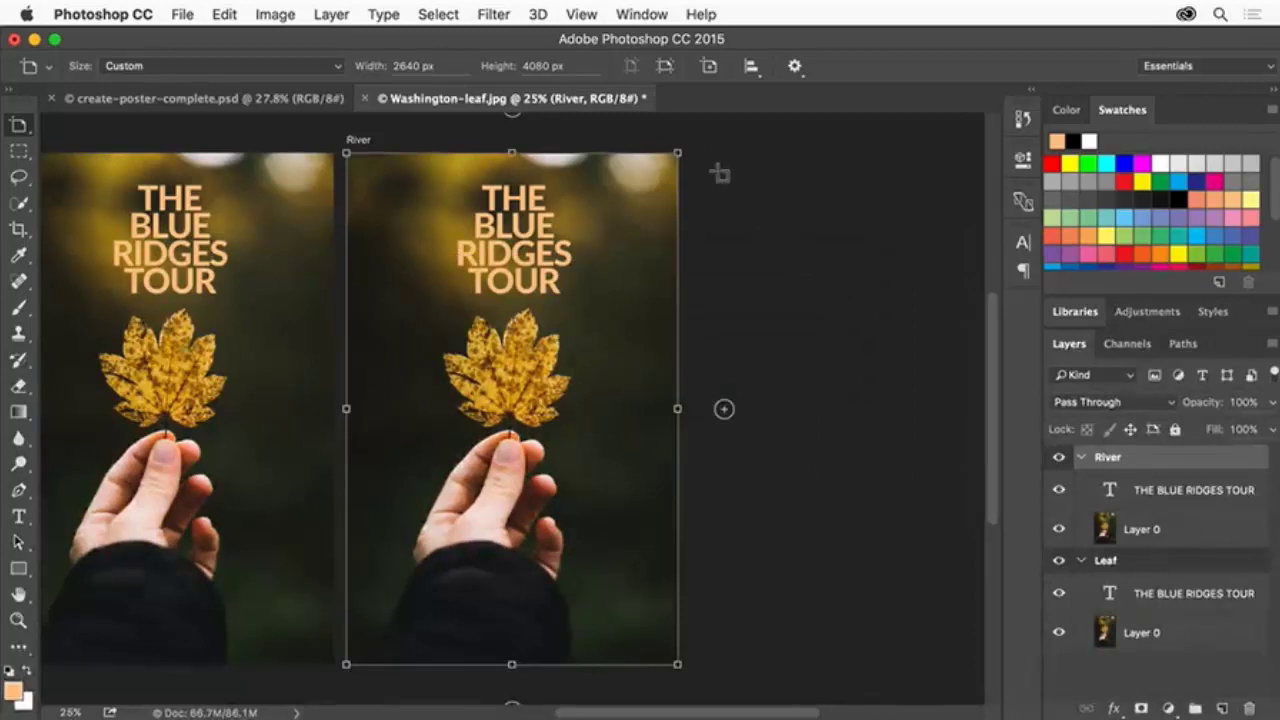
# Fit both artboards on screen and select Layer 0 under the River artboard
pyautogui.click(582, 14)
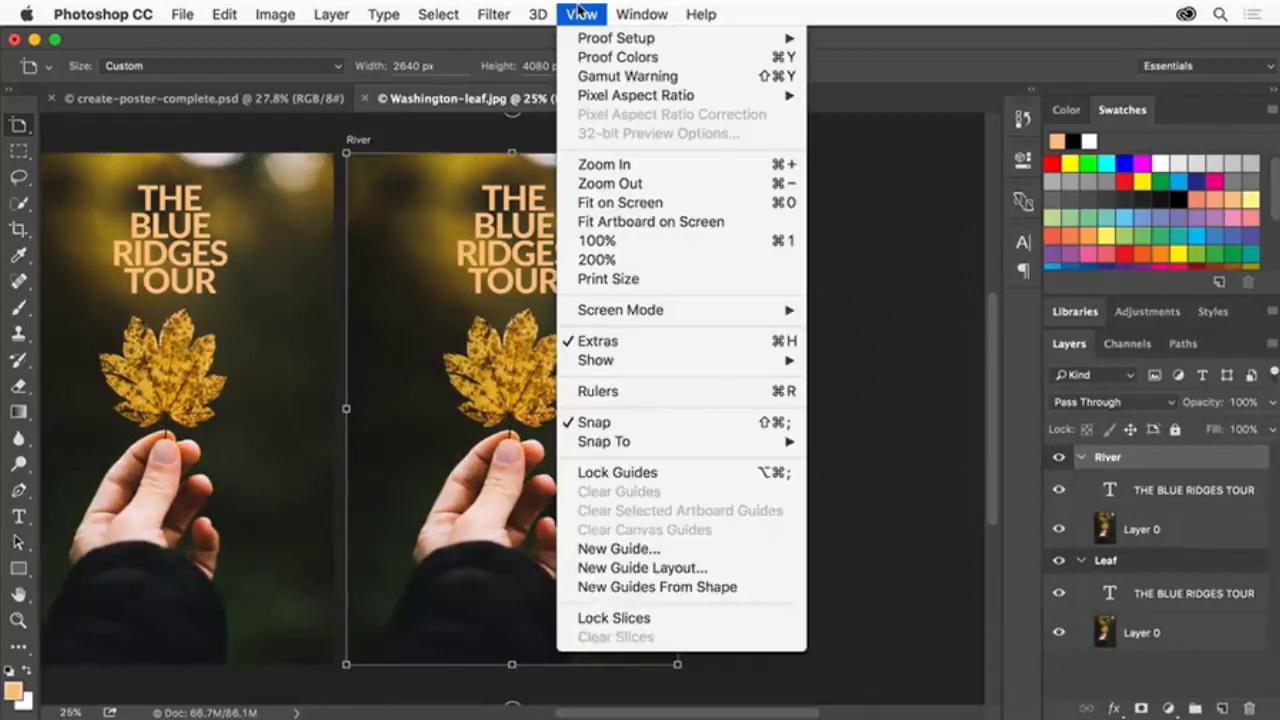
pyautogui.click(643, 203)
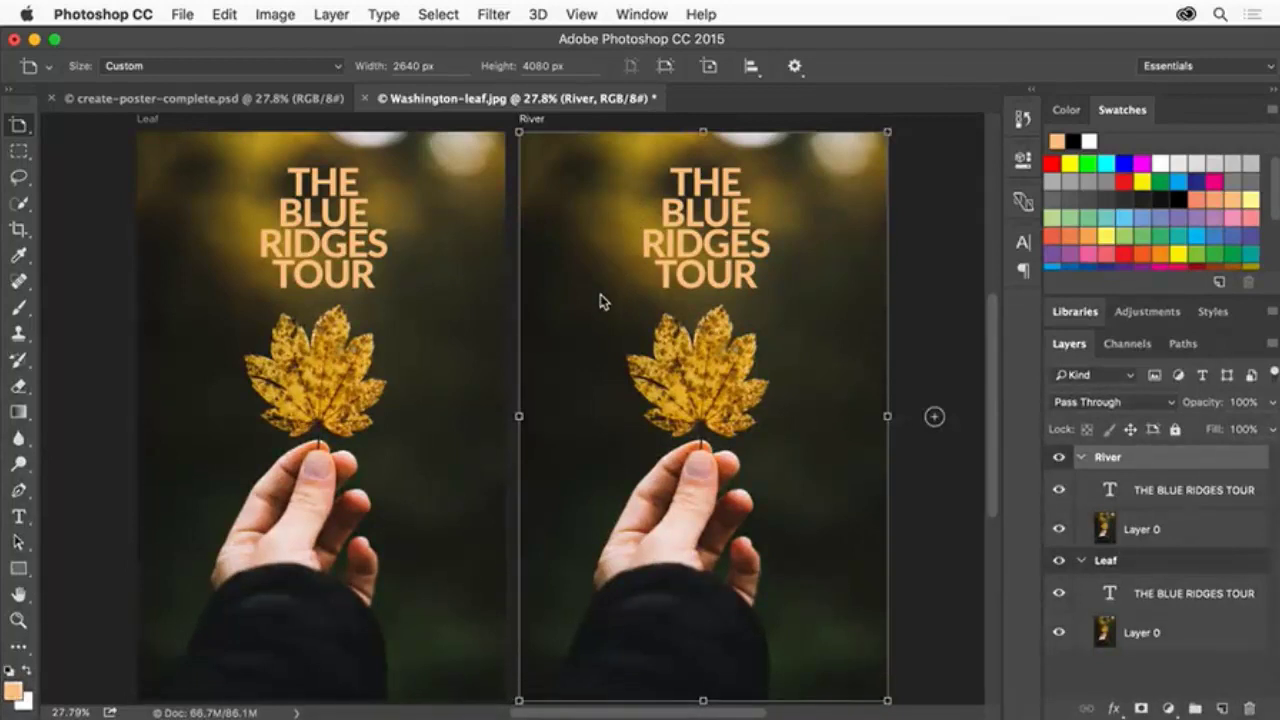
pyautogui.click(1213, 538)
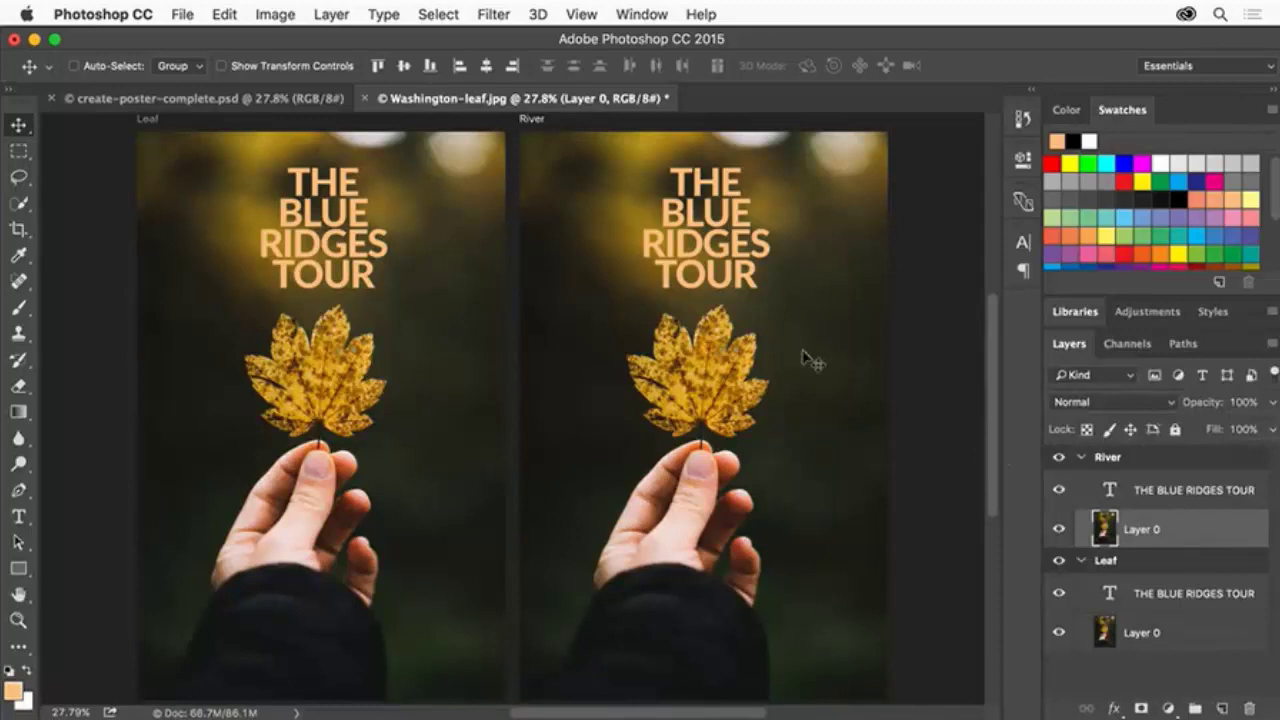
# Delete the leaf photo layer, Layer 0, from the River artboard
pyautogui.click(331, 14)
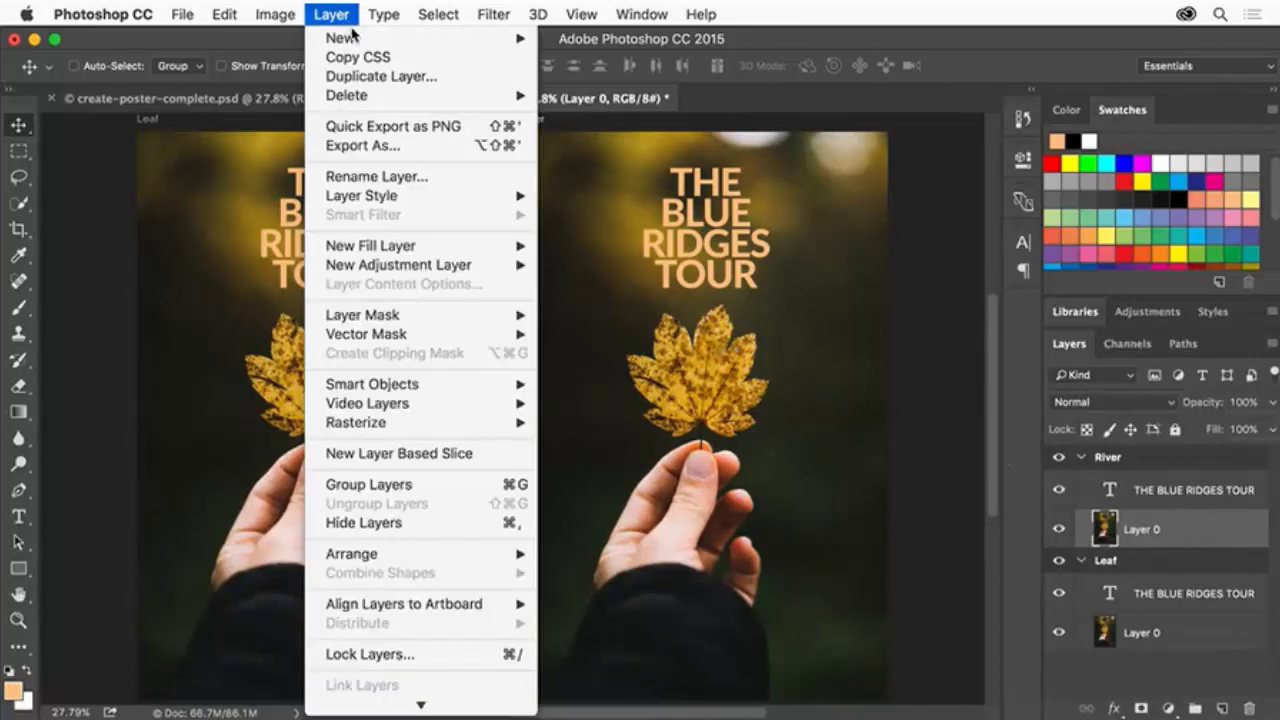
pyautogui.moveTo(393, 103)
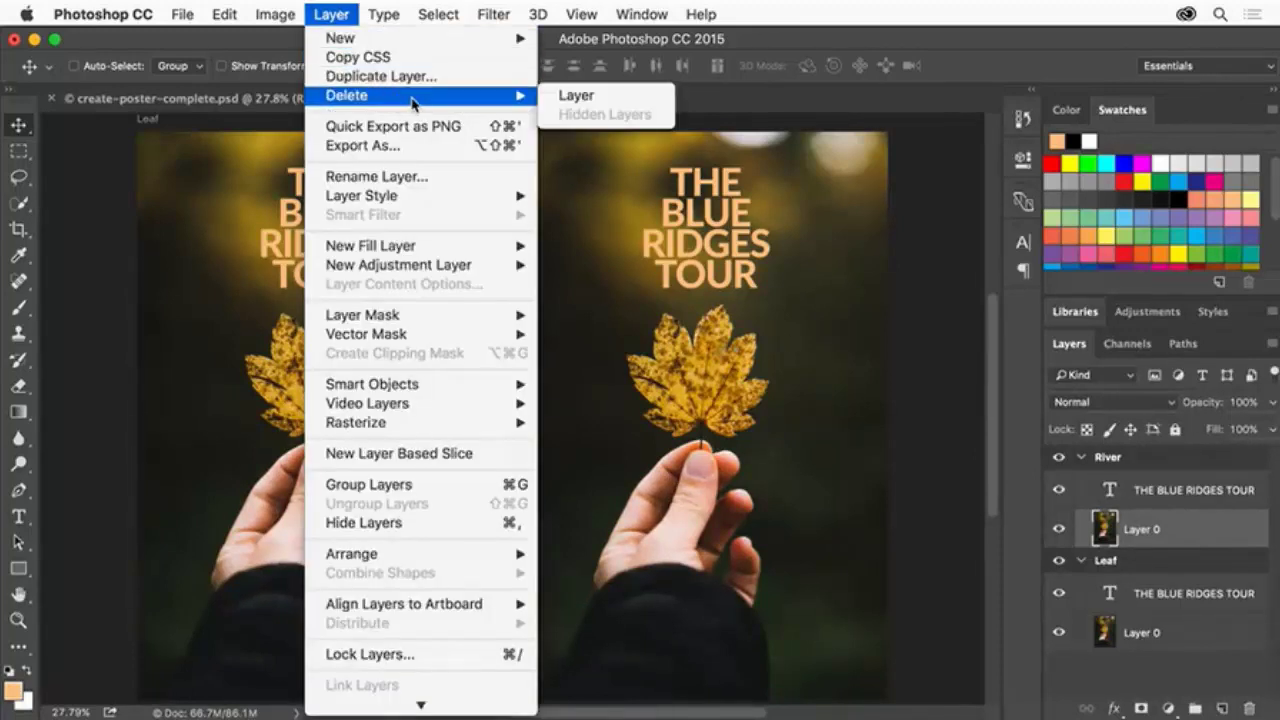
pyautogui.click(610, 100)
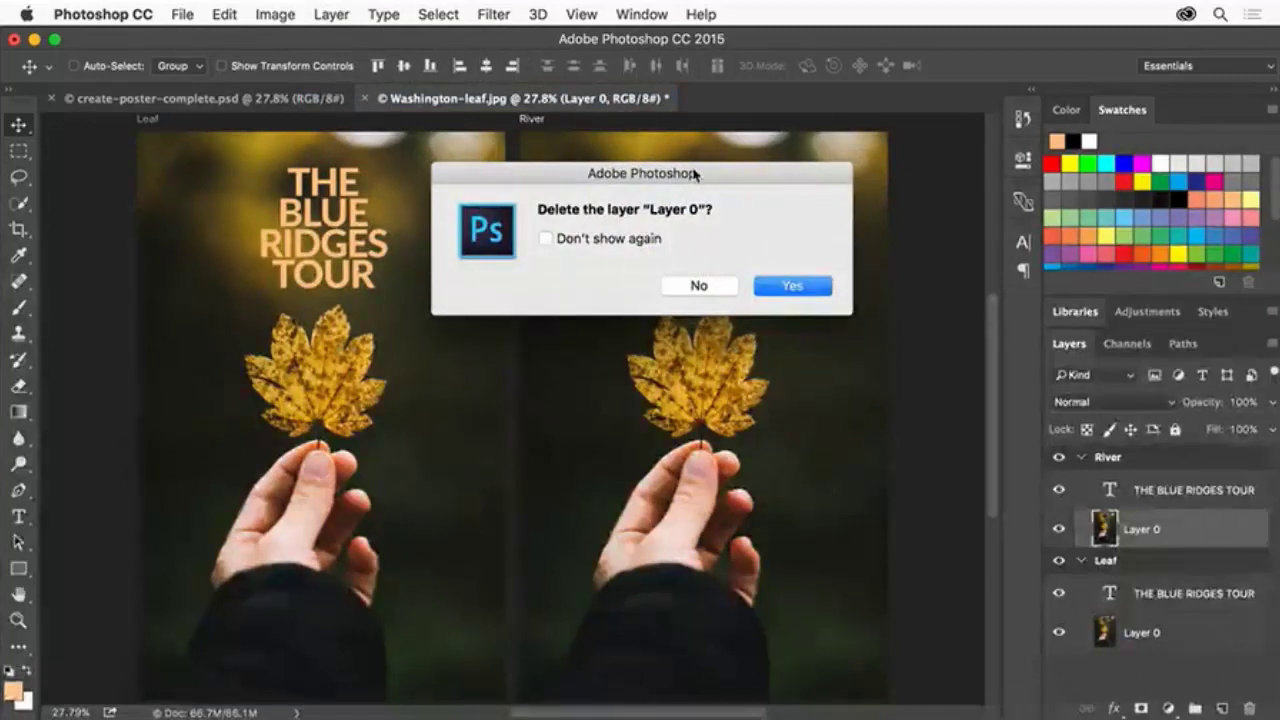
pyautogui.click(781, 284)
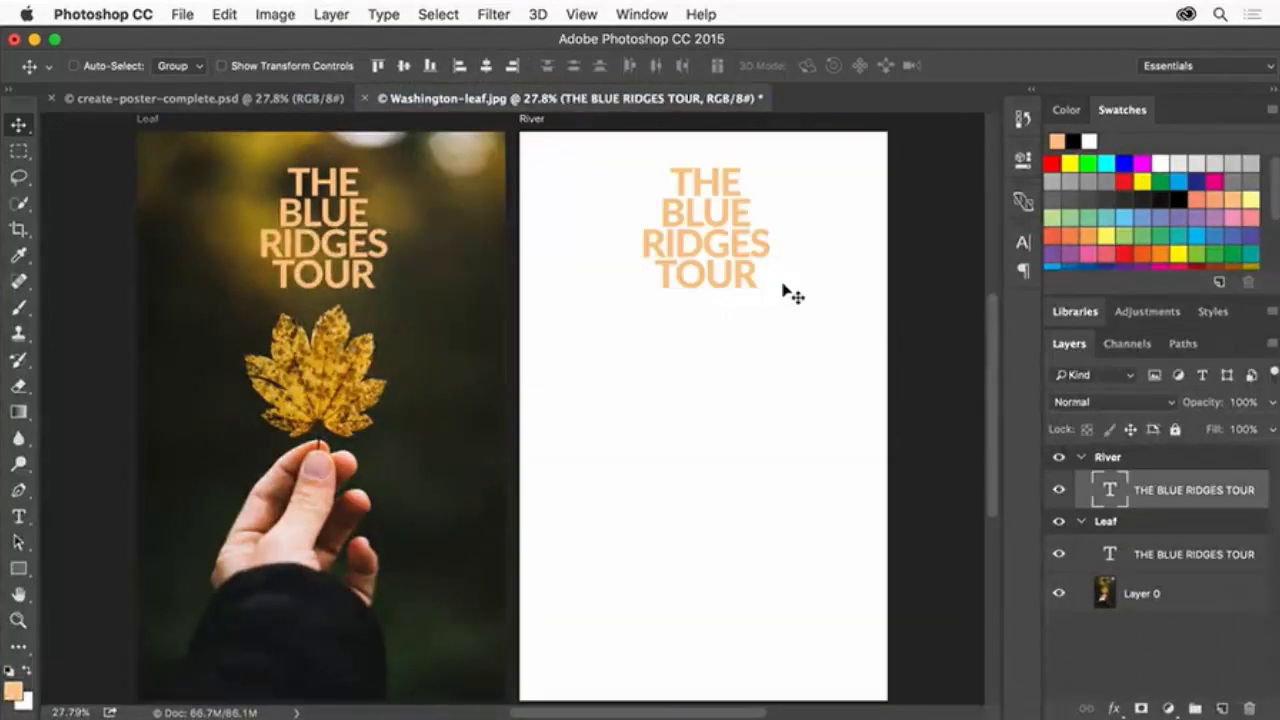
# Place Yosemite-river.jpg as an embedded image on the River artboard
pyautogui.click(182, 14)
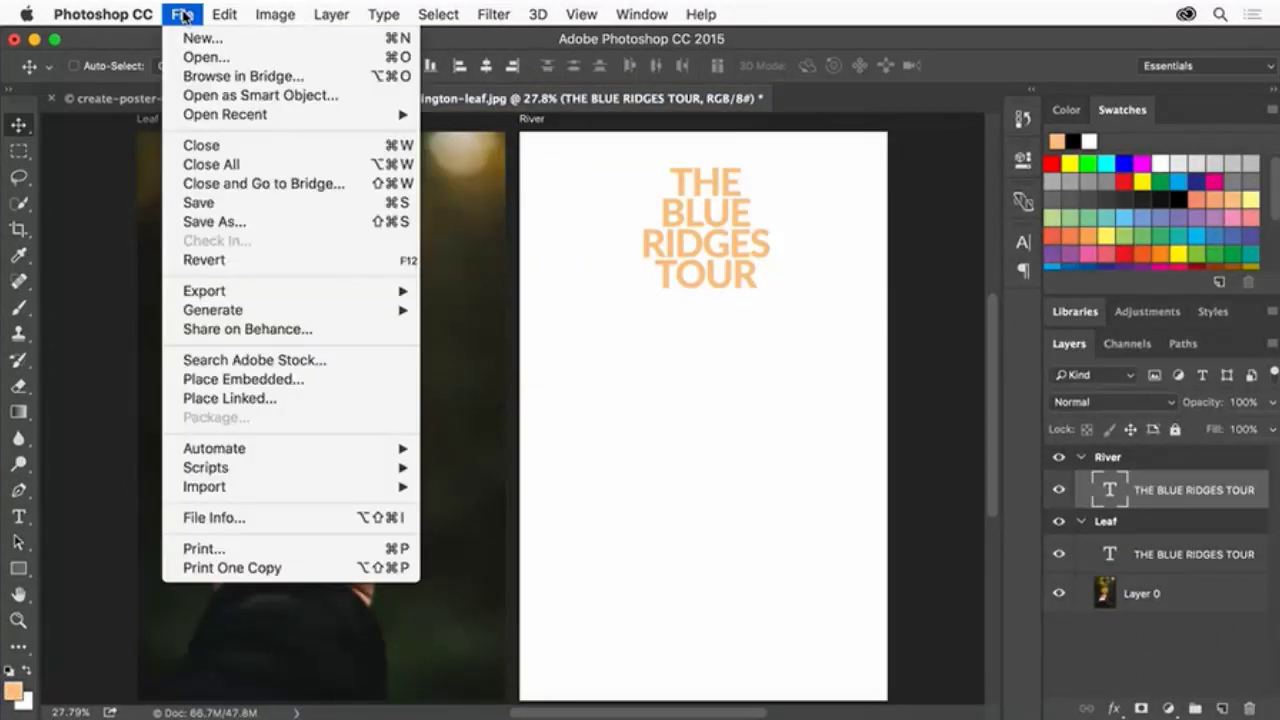
pyautogui.click(285, 383)
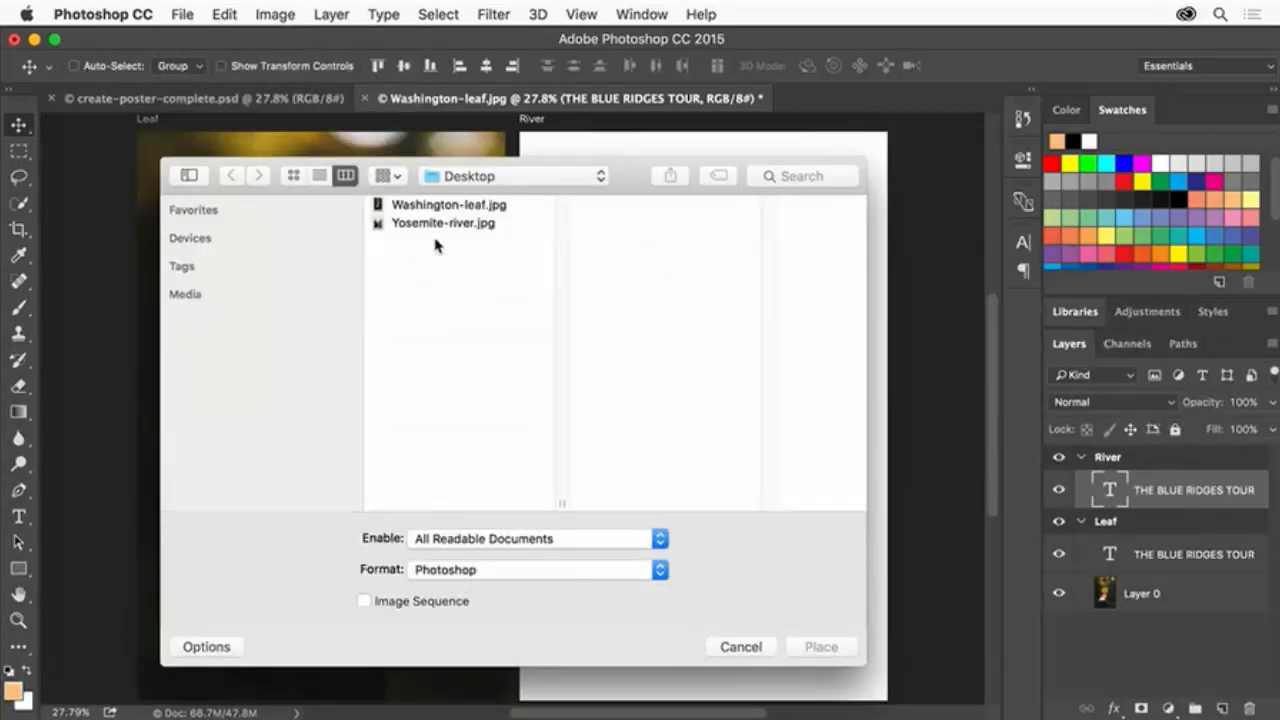
pyautogui.click(466, 223)
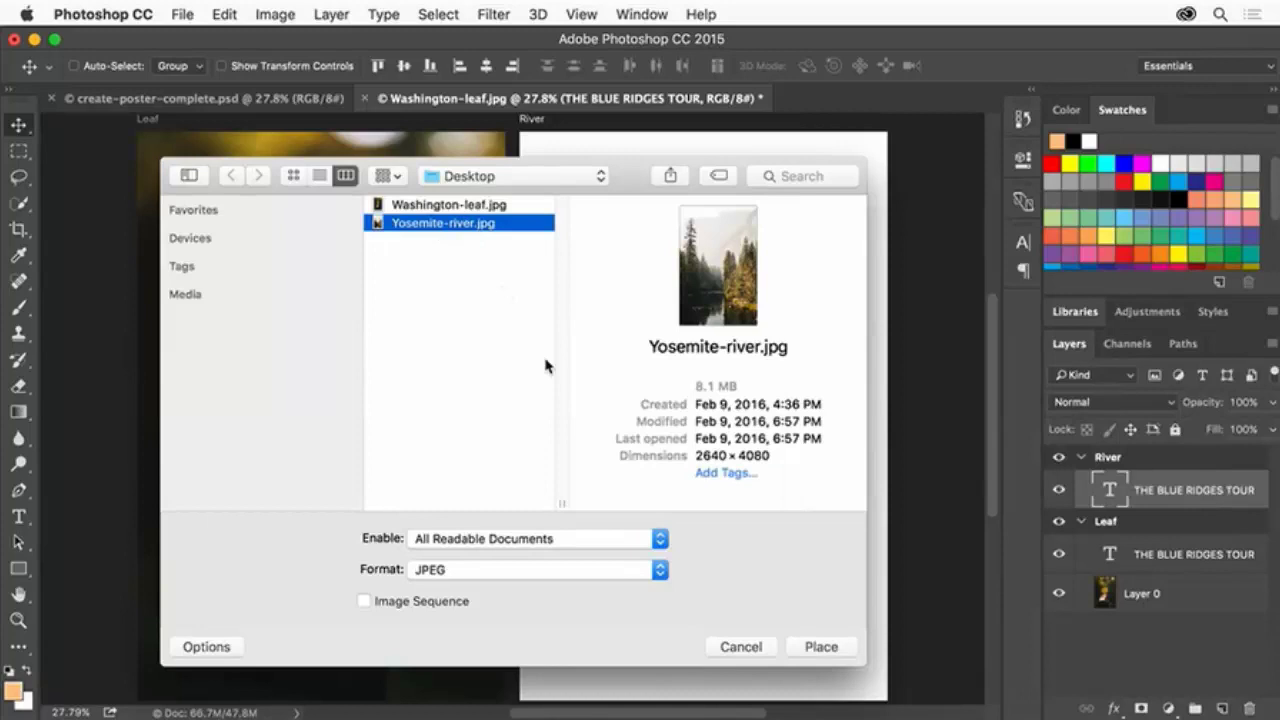
pyautogui.click(821, 647)
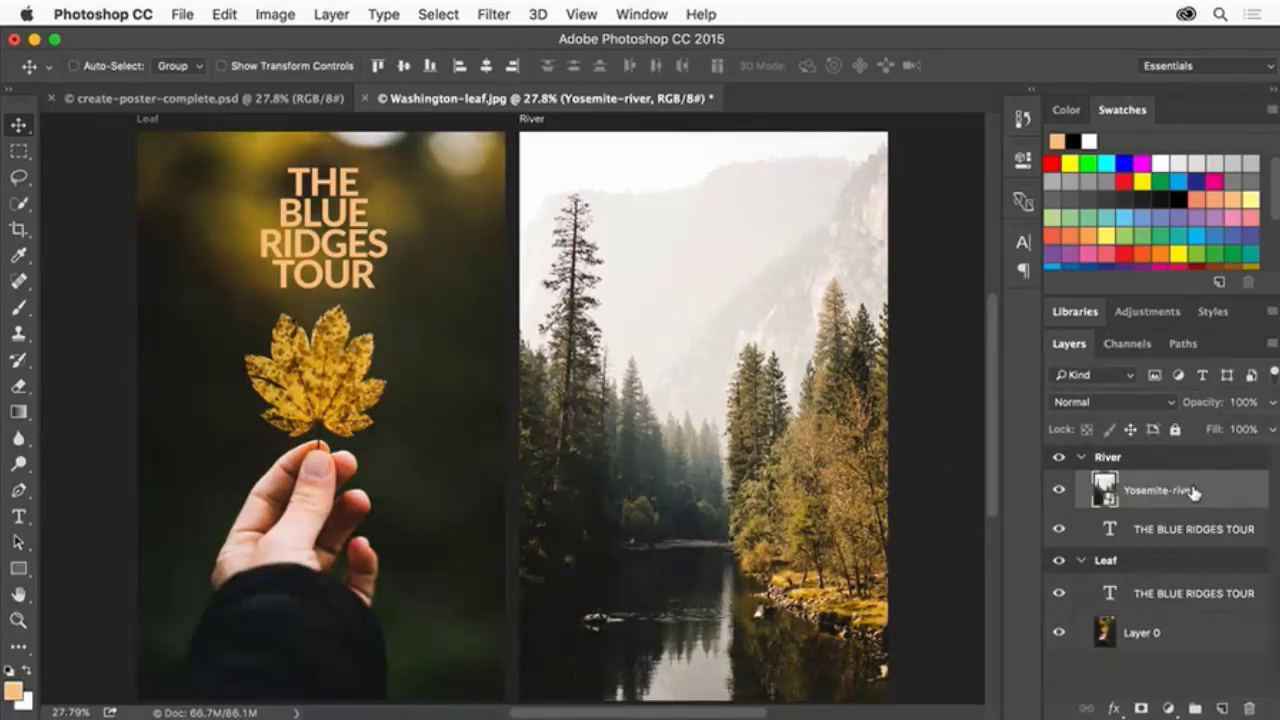
# Move the Yosemite-river layer below the 'THE BLUE RIDGES TOUR' text layer
pyautogui.moveTo(1193, 490); pyautogui.dragTo(1190, 542)
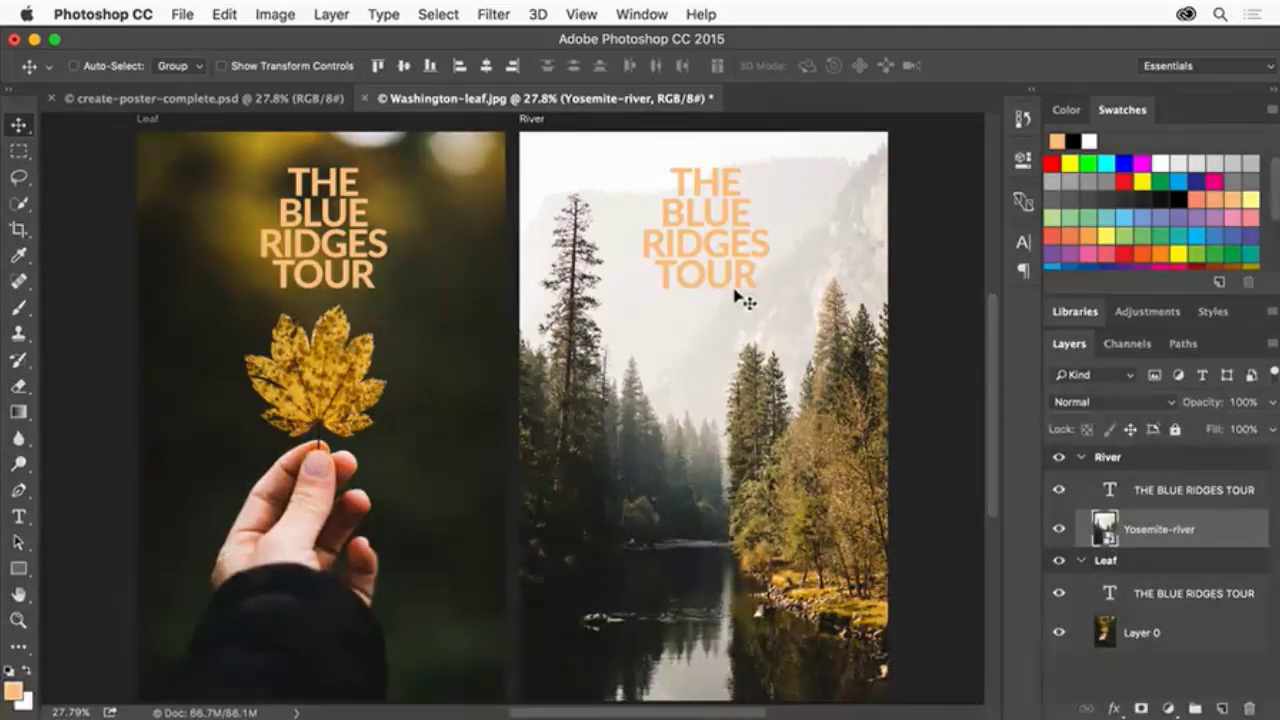
# Sample the dark green #2C2A1D from the Leaf artboard and save it to My Library
pyautogui.click(18, 256)
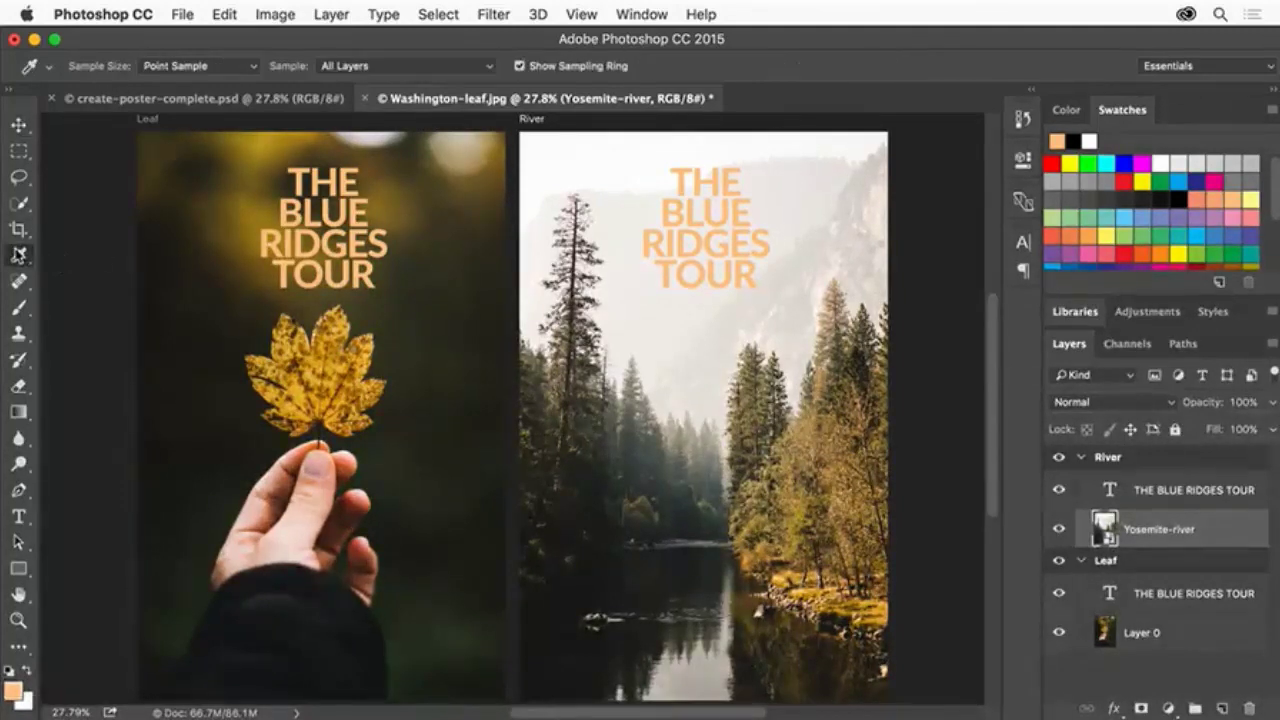
pyautogui.click(464, 307)
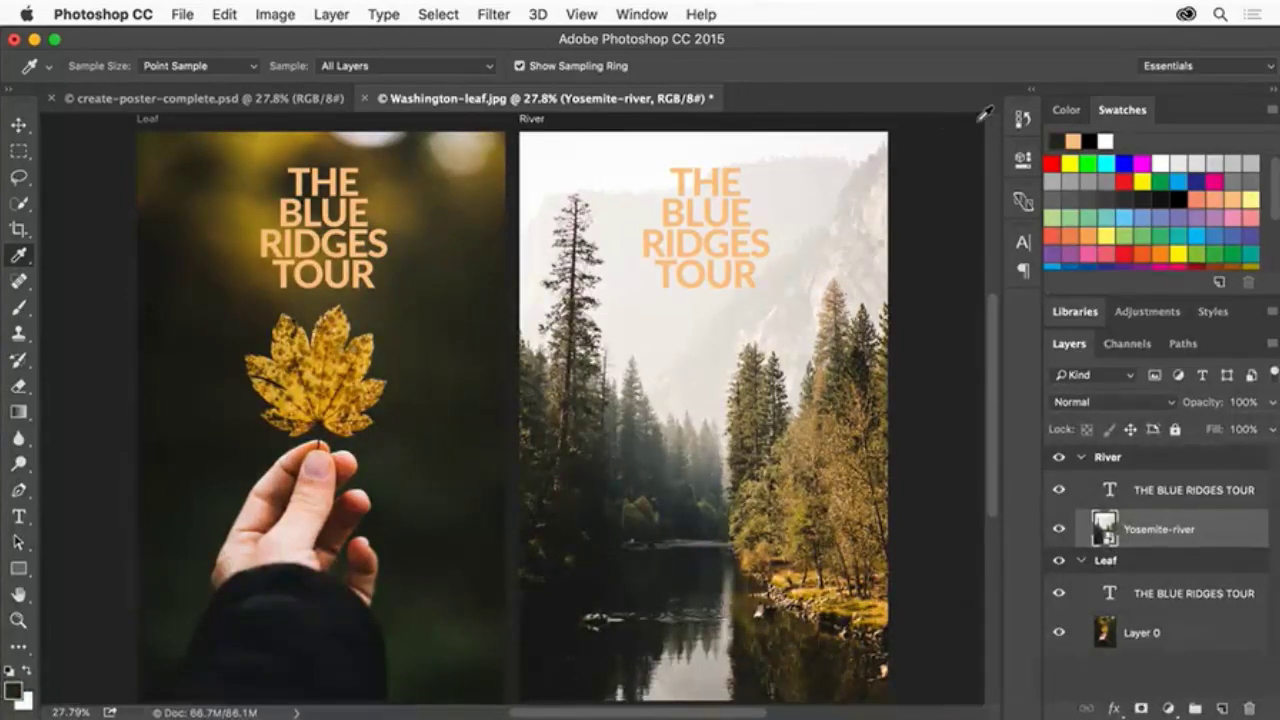
pyautogui.click(1115, 115)
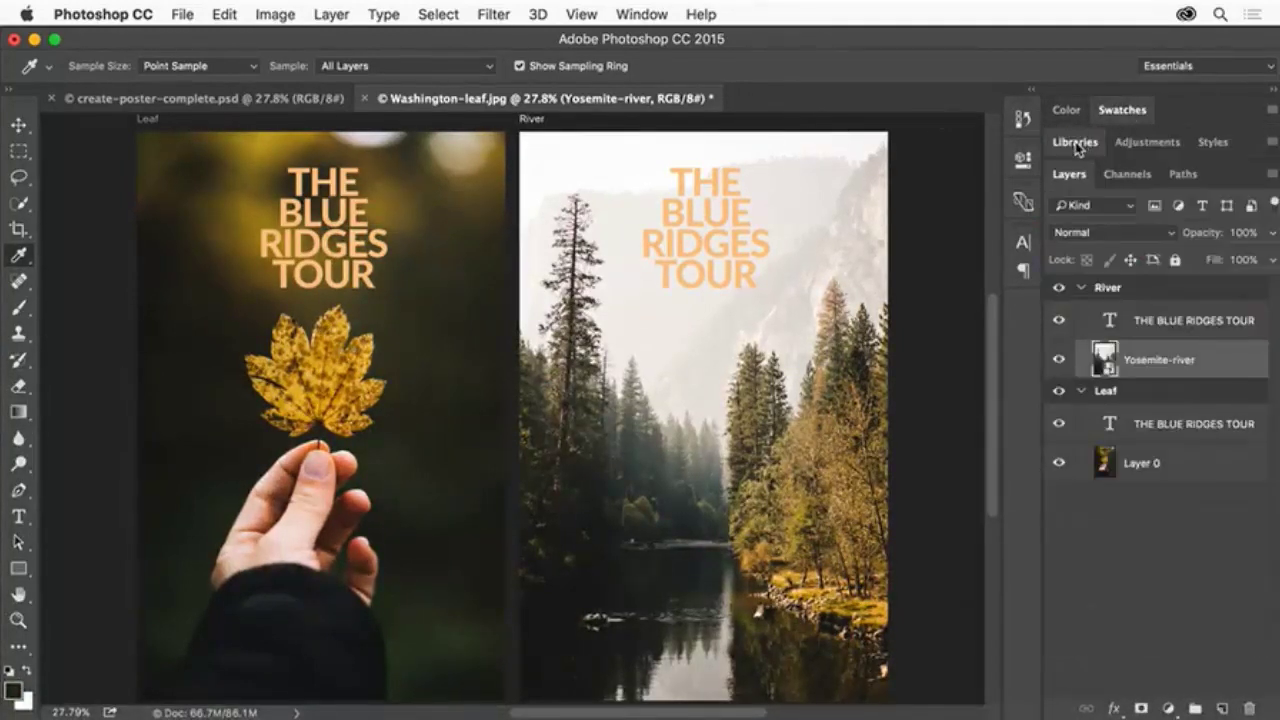
pyautogui.click(1076, 145)
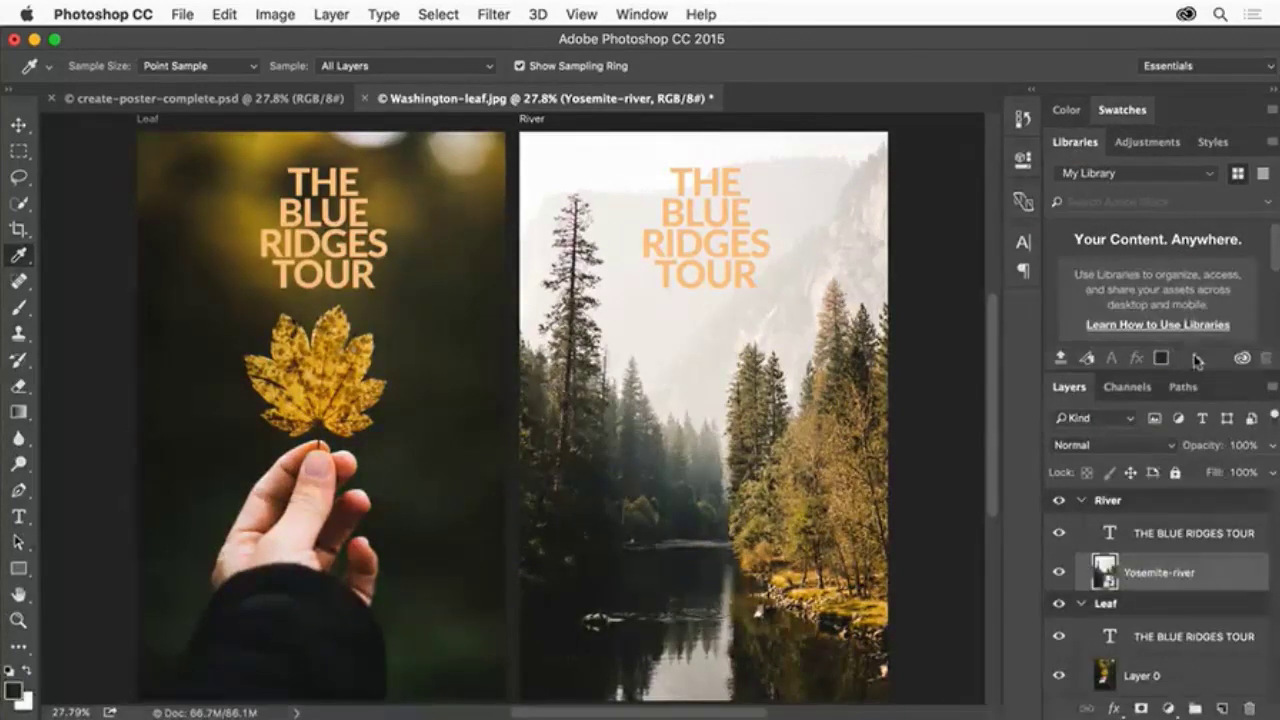
pyautogui.moveTo(1203, 378); pyautogui.dragTo(1202, 449)
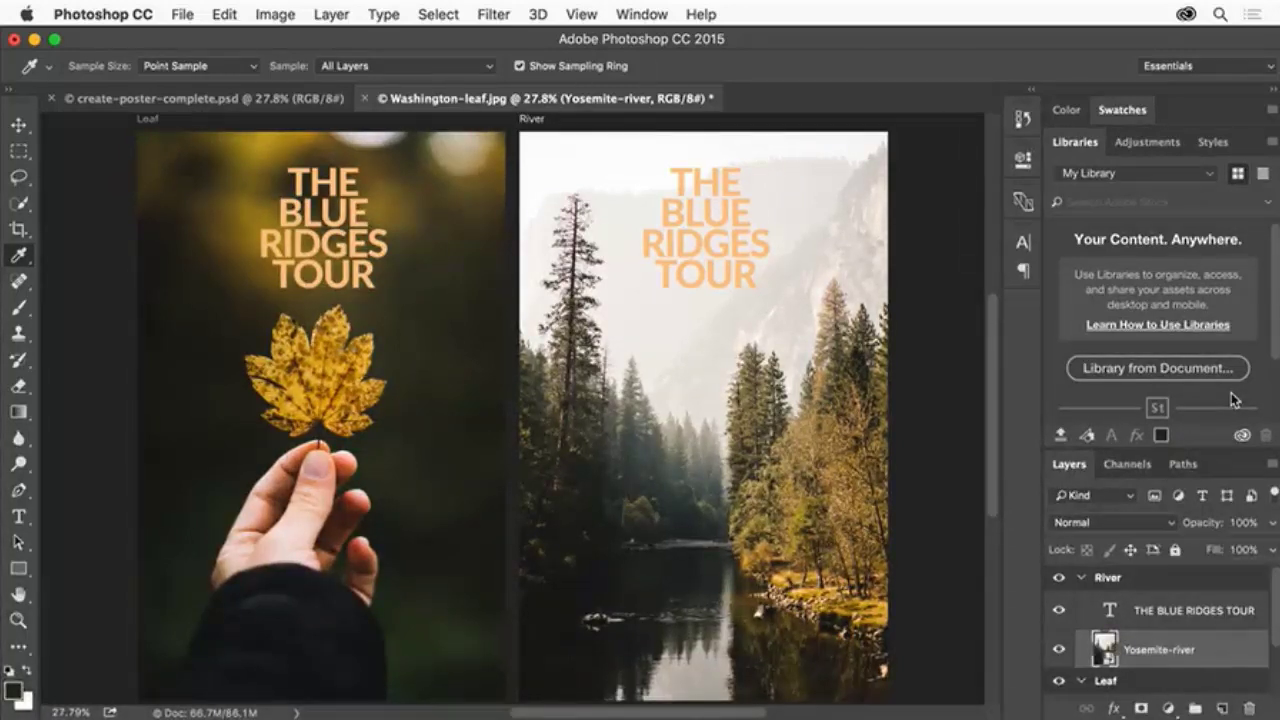
pyautogui.click(1161, 437)
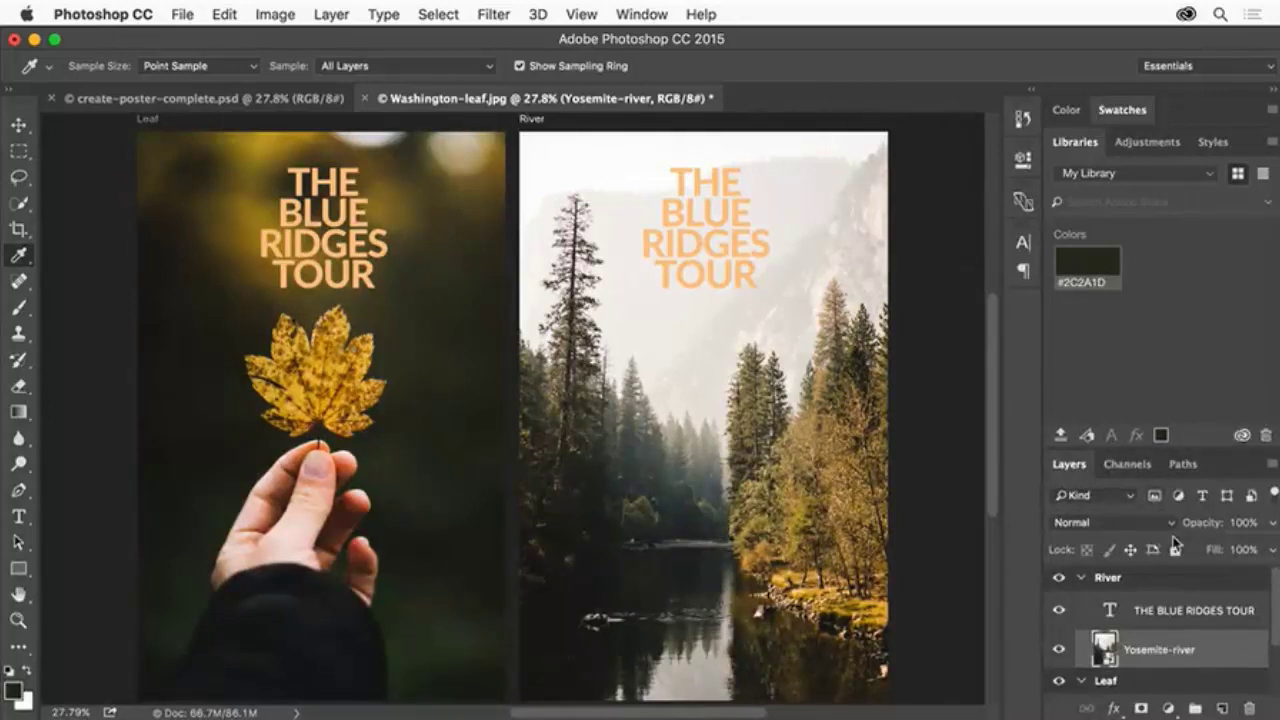
# Recolour the River title text to the dark #2C2A1D library swatch instead of orange
pyautogui.click(1176, 611)
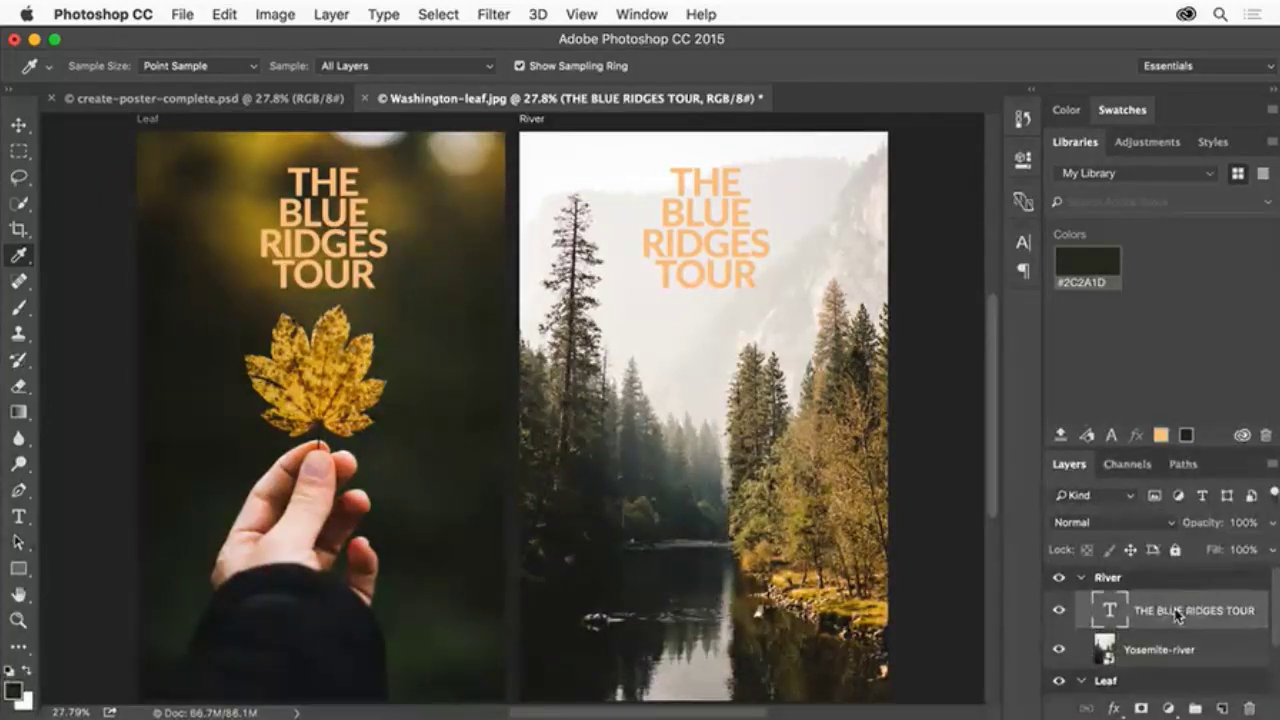
pyautogui.click(1108, 271)
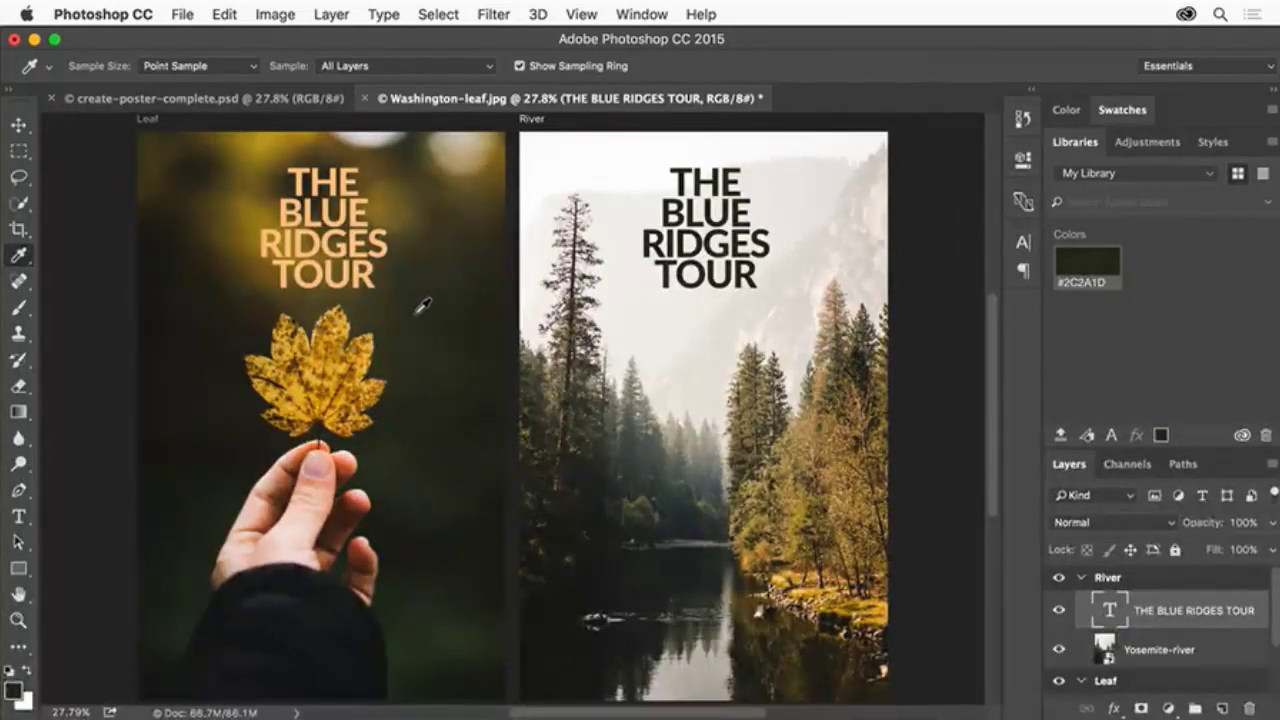
# Save the poster as Washington-leaf.psd on the Desktop with maximum compatibility kept
pyautogui.click(180, 14)
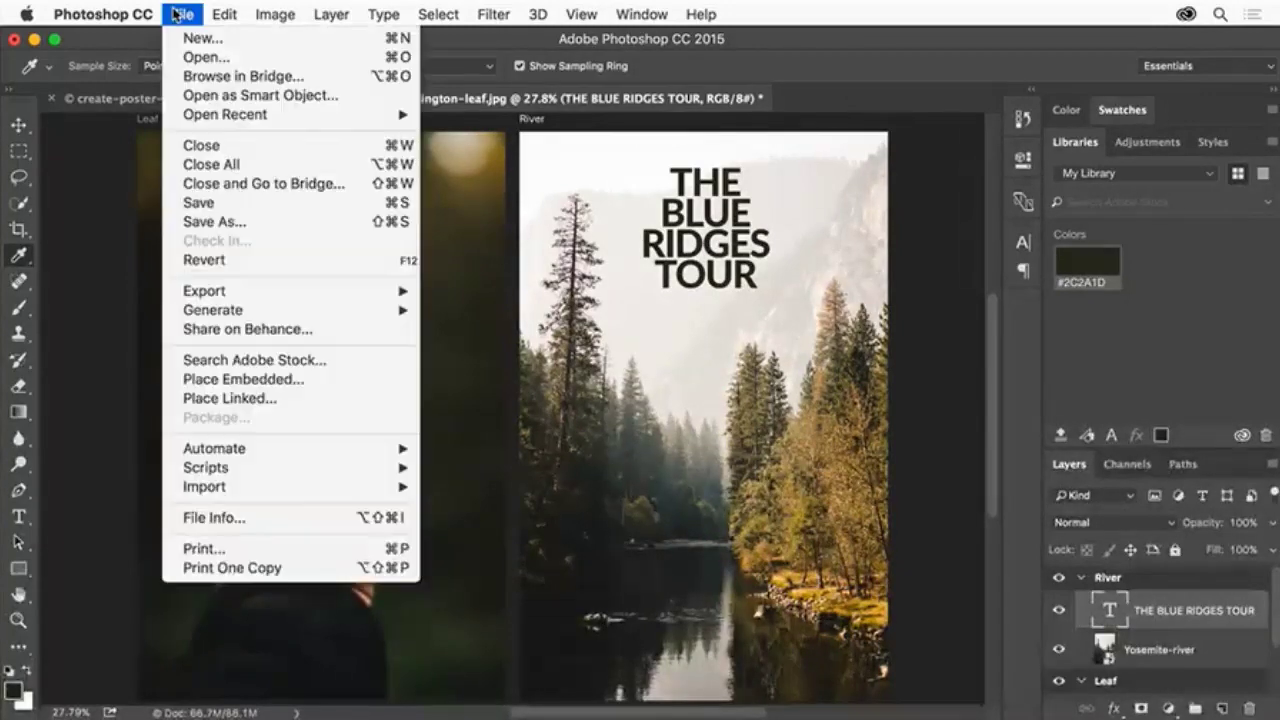
pyautogui.click(225, 205)
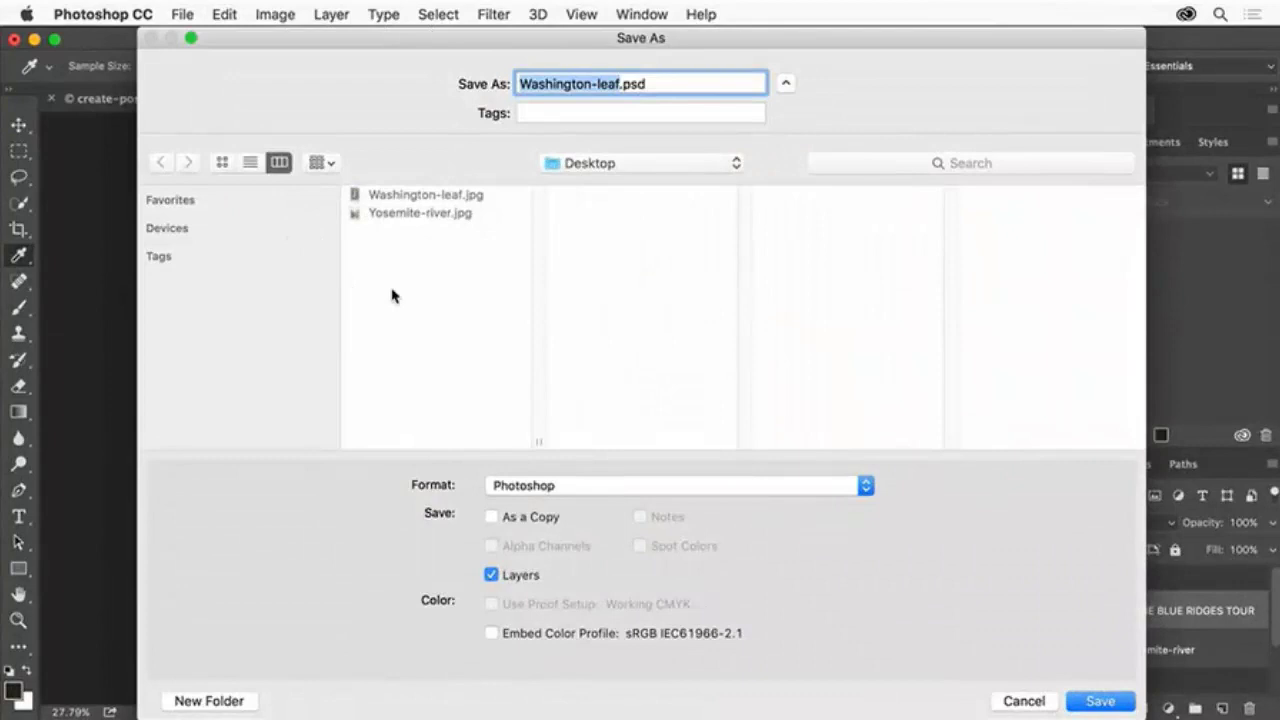
pyautogui.click(1127, 700)
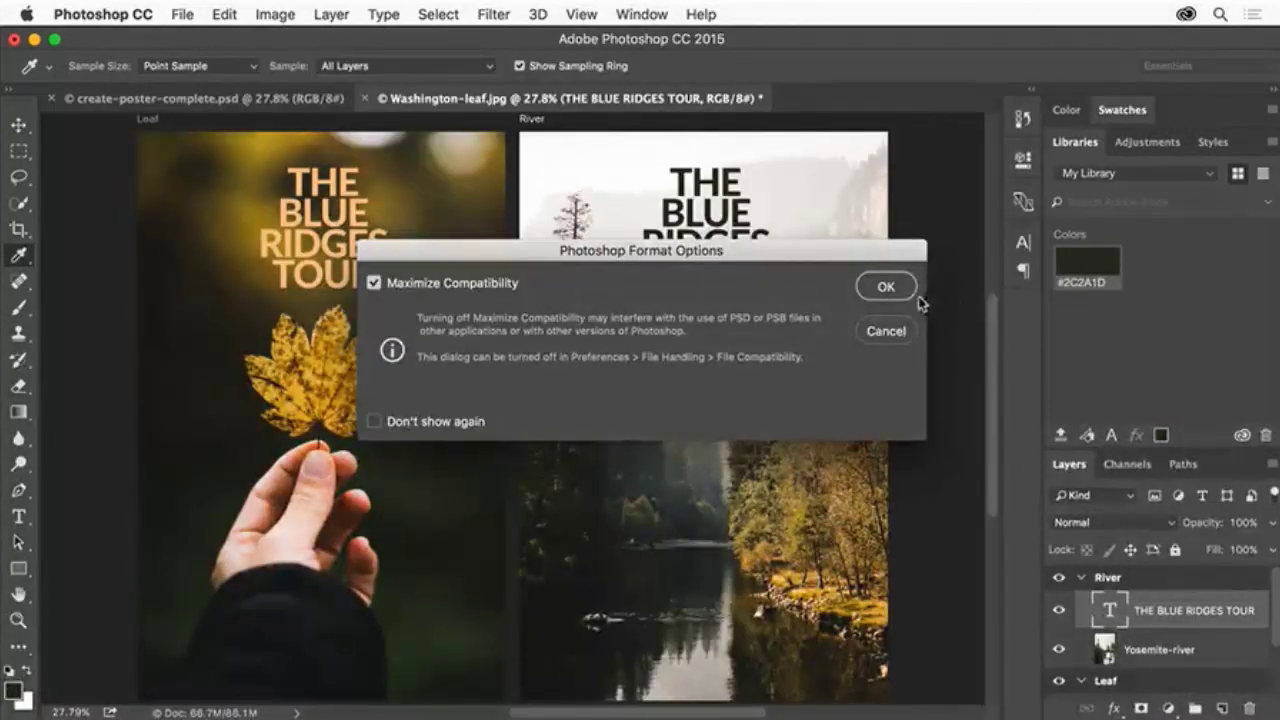
pyautogui.click(886, 287)
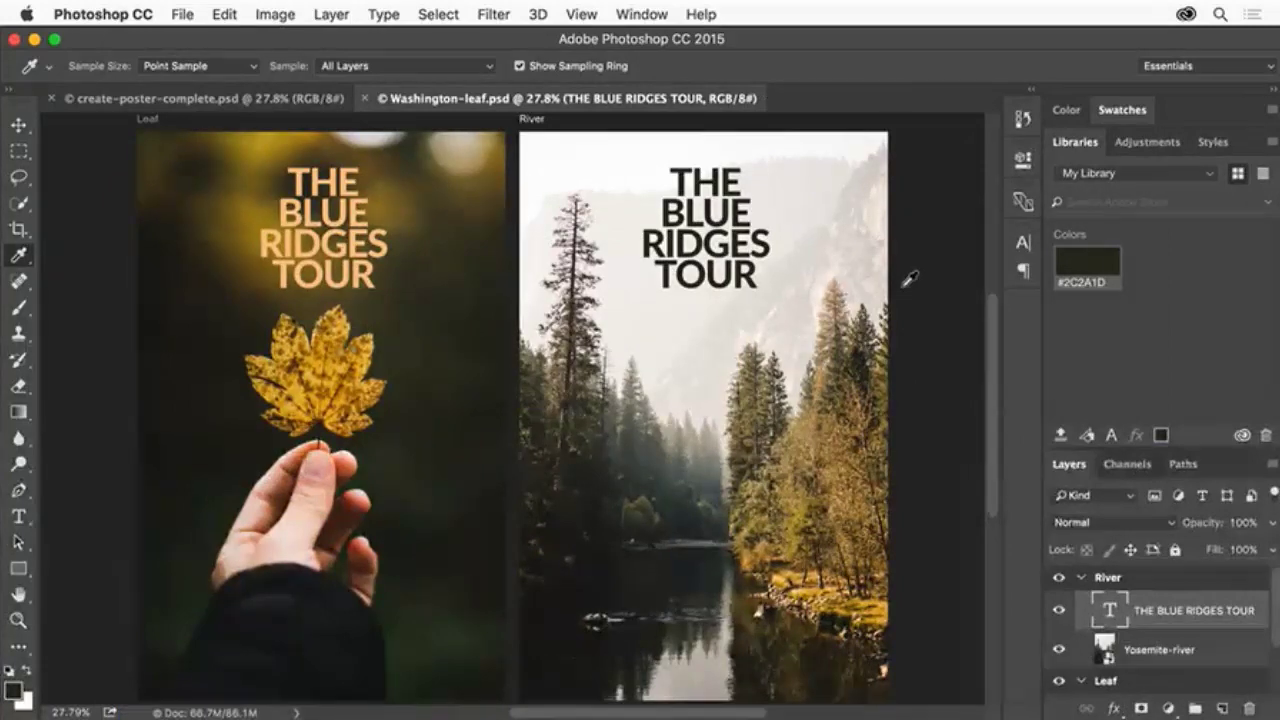
# In Export As, set the River artboard to JPG at 100% quality and export all artboards
pyautogui.click(176, 16)
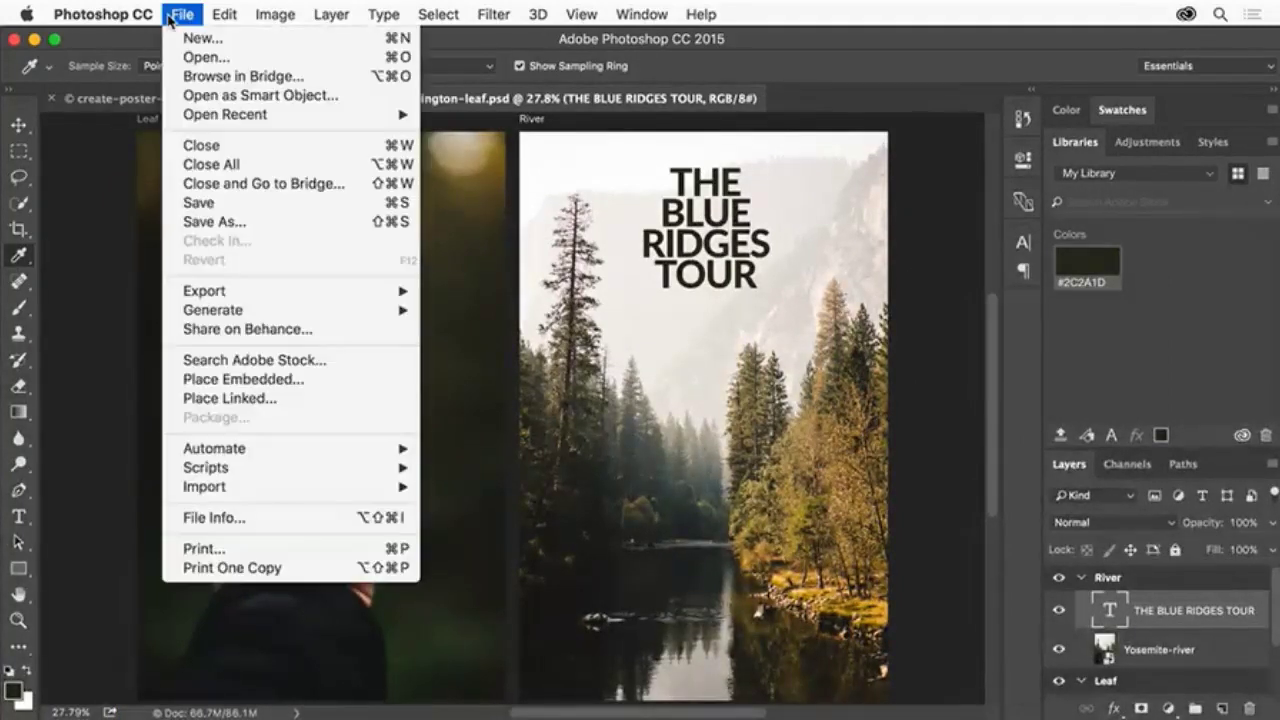
pyautogui.moveTo(263, 294)
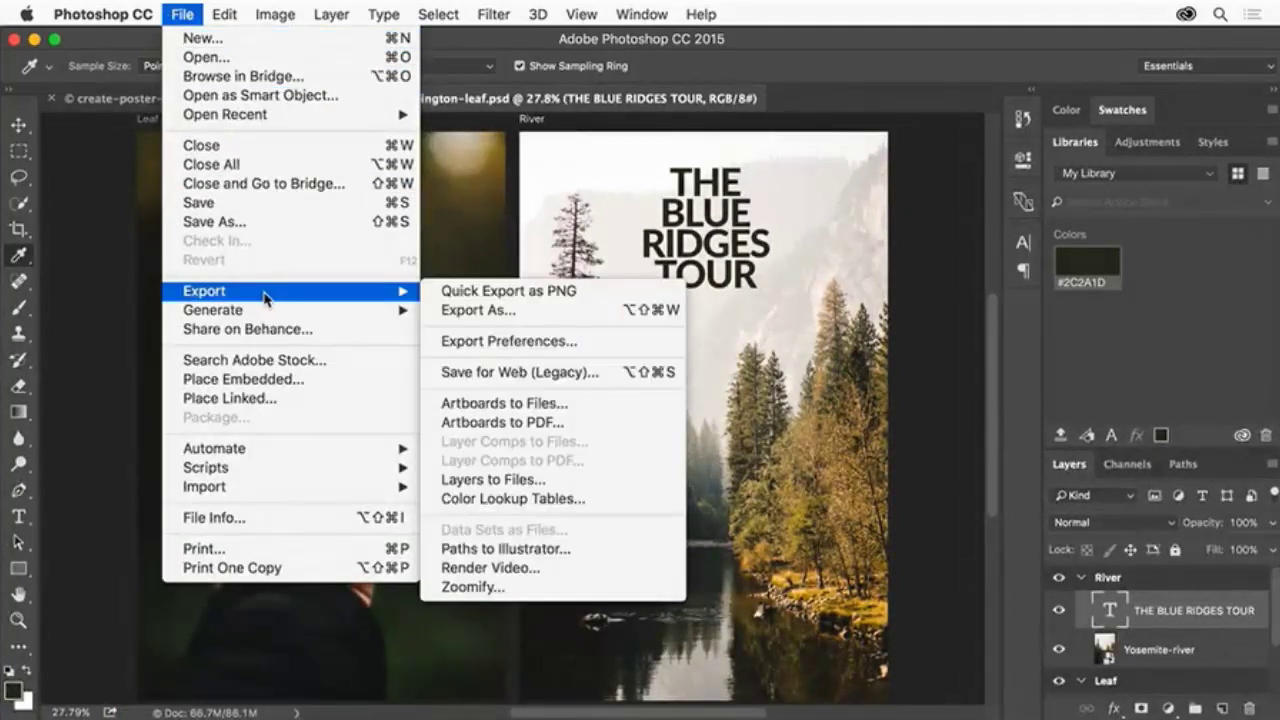
pyautogui.click(474, 314)
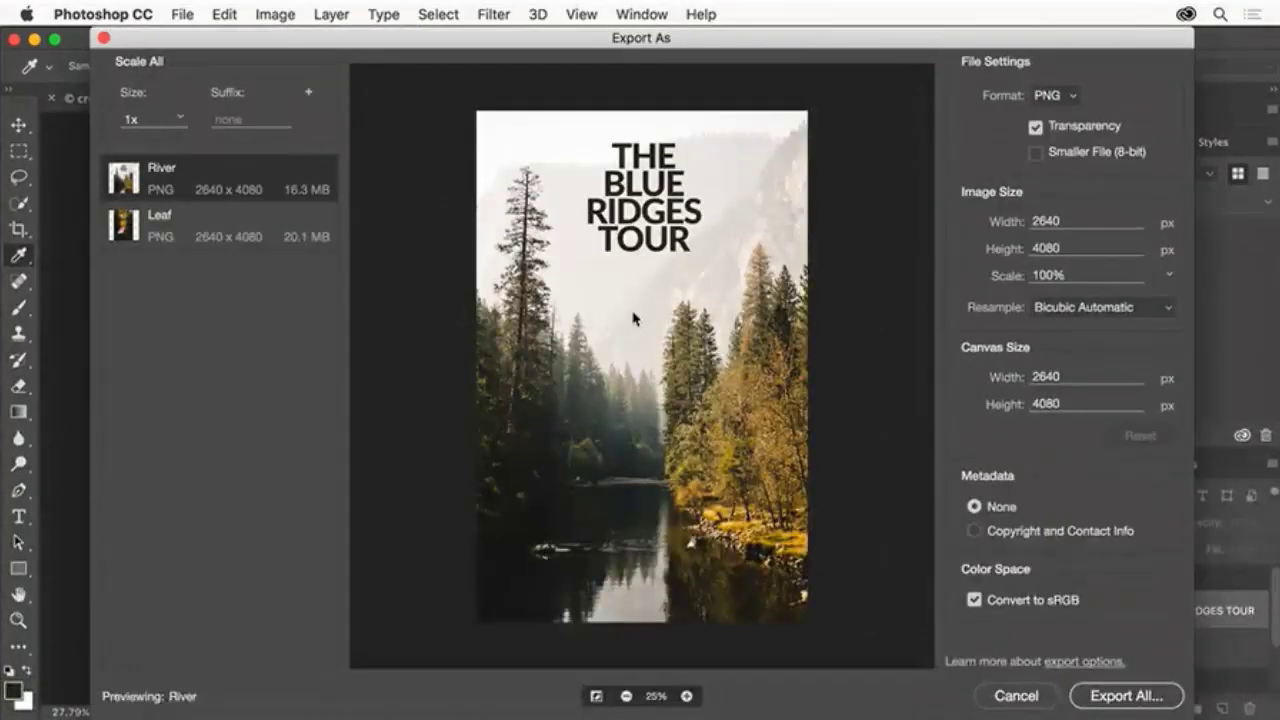
pyautogui.click(1072, 100)
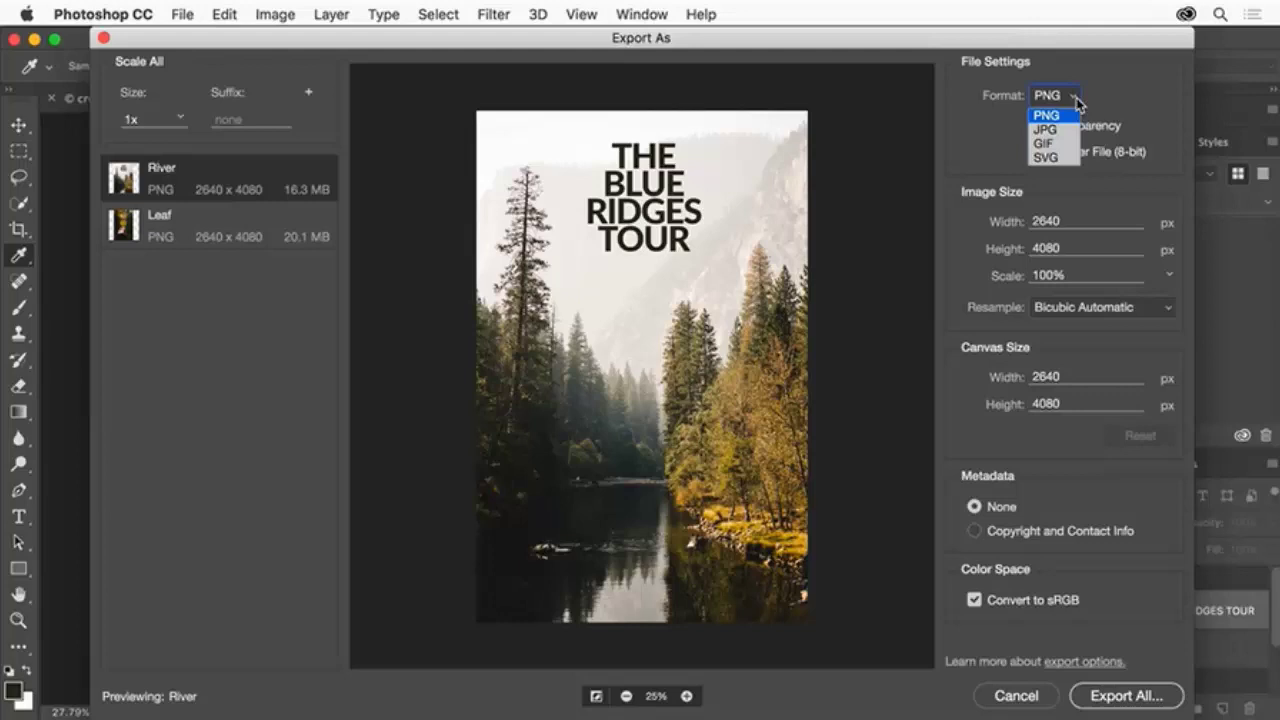
pyautogui.click(1057, 131)
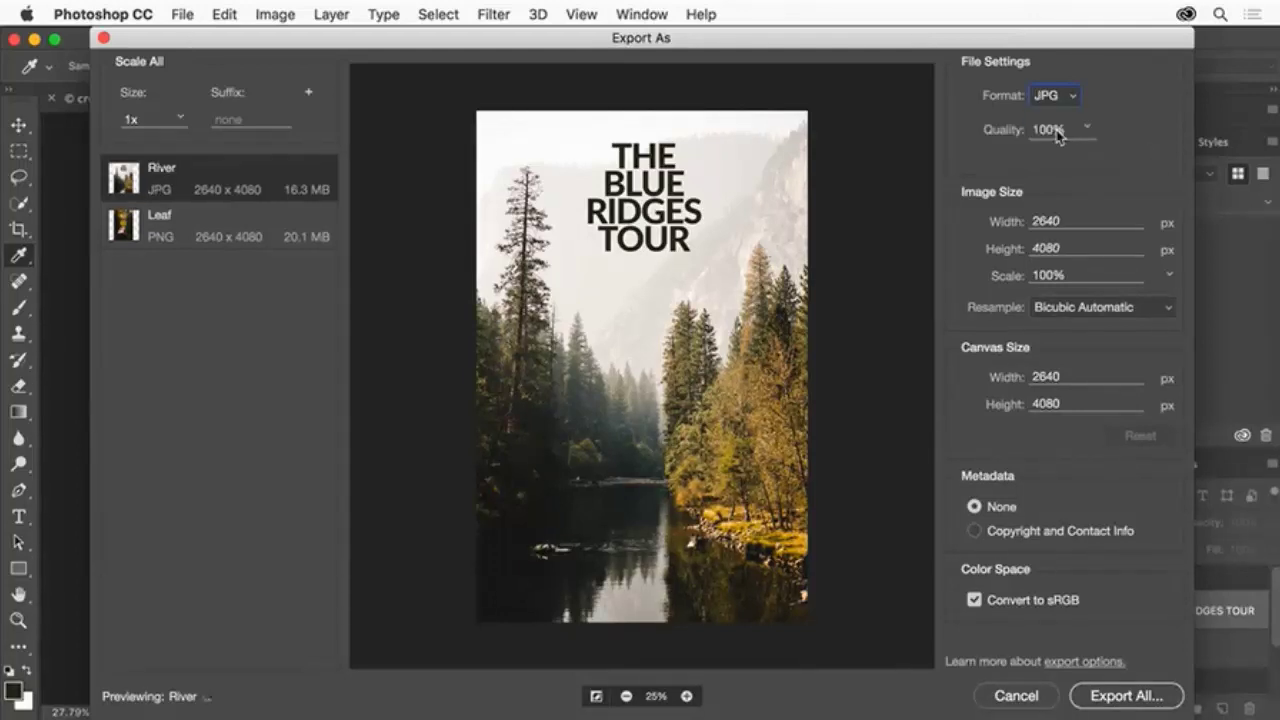
pyautogui.click(1151, 698)
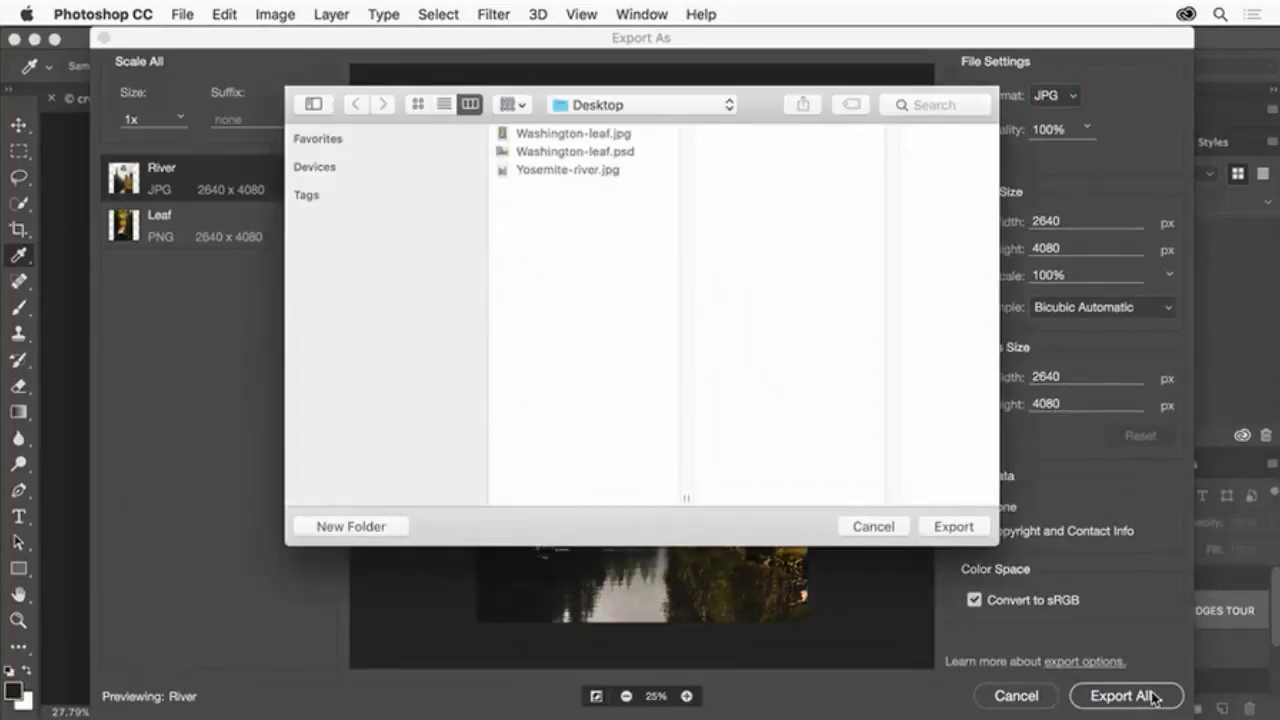
# Export Leaf.png and River.jpg to the Desktop, then return to the Washington-leaf.psd poster
pyautogui.click(953, 527)
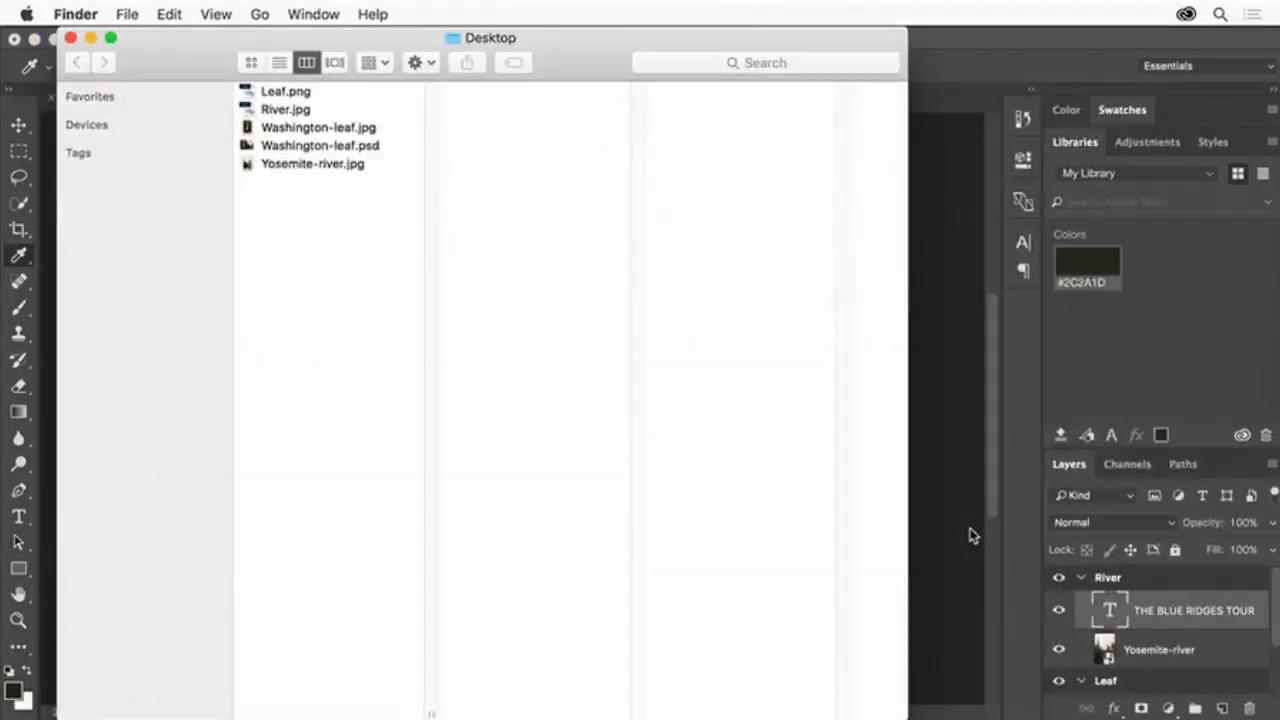
pyautogui.click(970, 535)
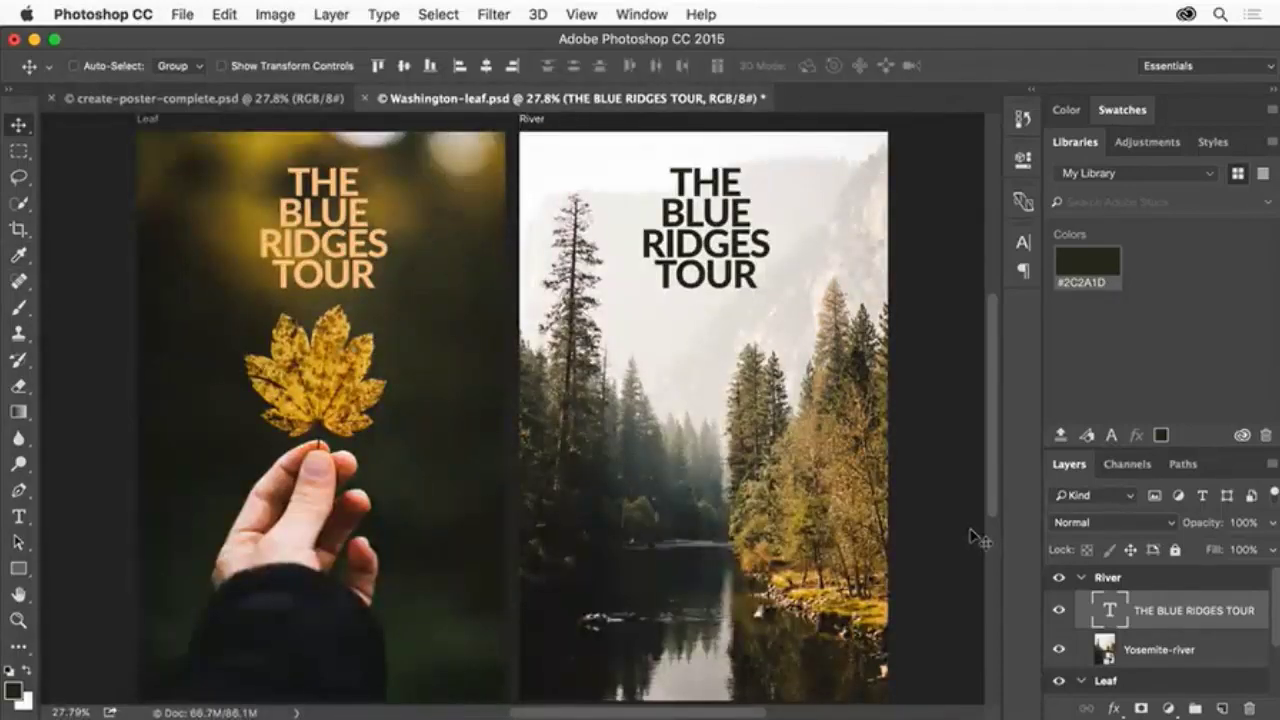